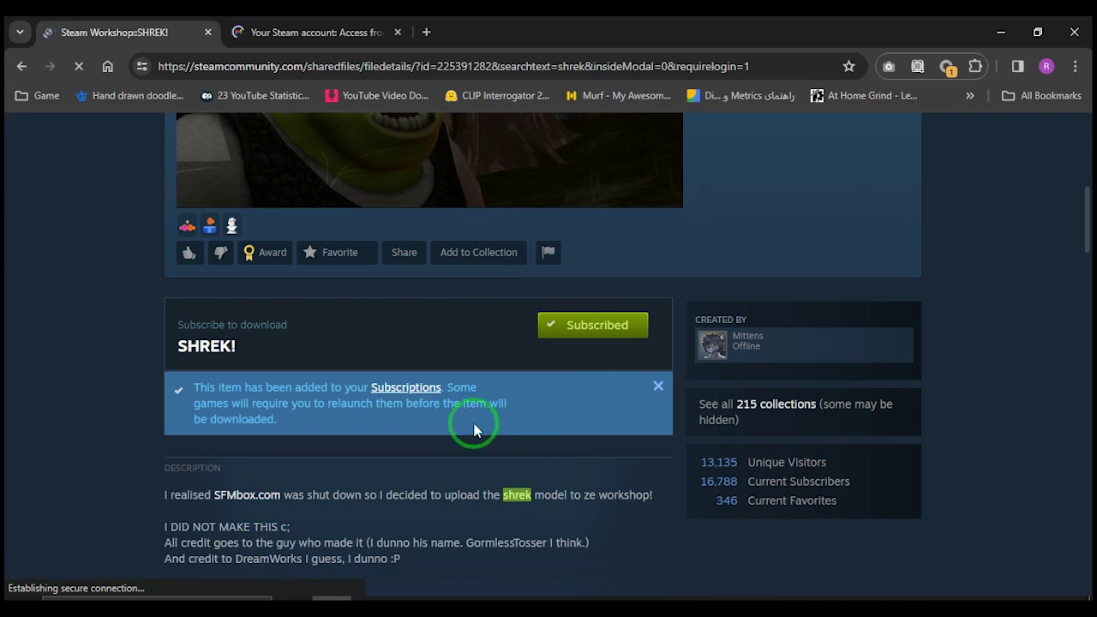
Launch Source Filmmaker and create a new session without loading the autosave
{"action": "left_click", "coordinate": [1000, 32]}
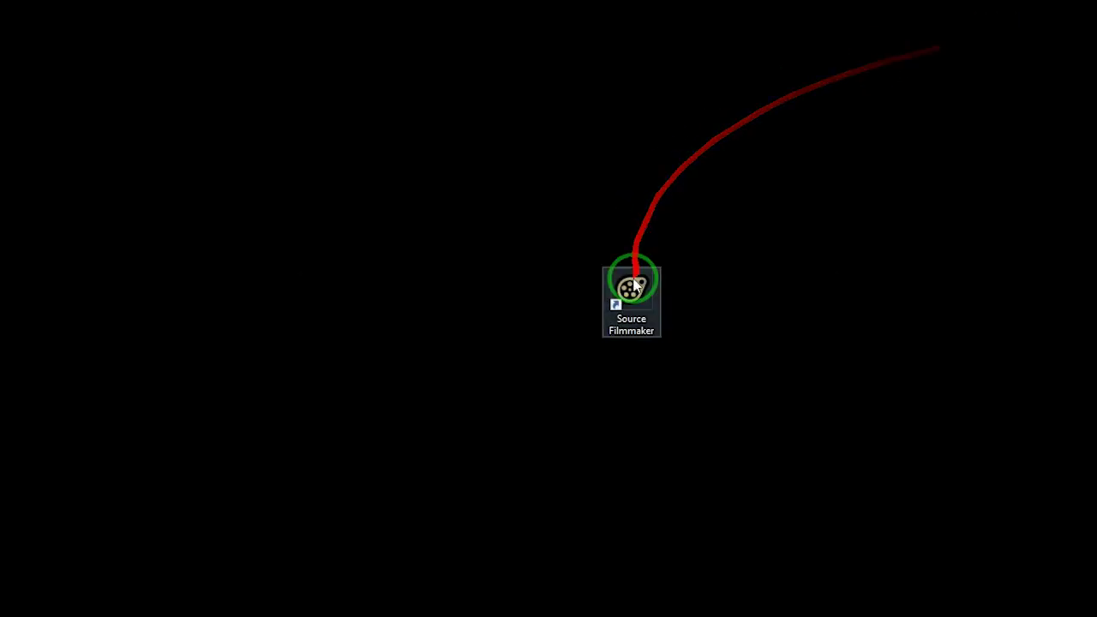
{"action": "left_click", "coordinate": [635, 300]}
{"action": "double_click", "coordinate": [635, 300]}
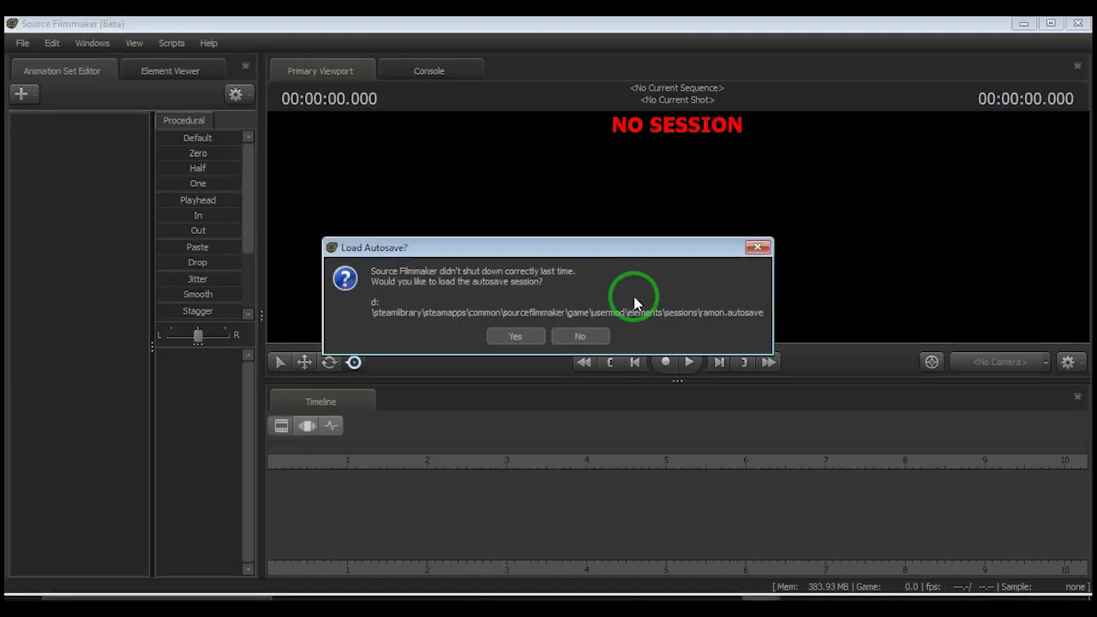
{"action": "left_click", "coordinate": [581, 339]}
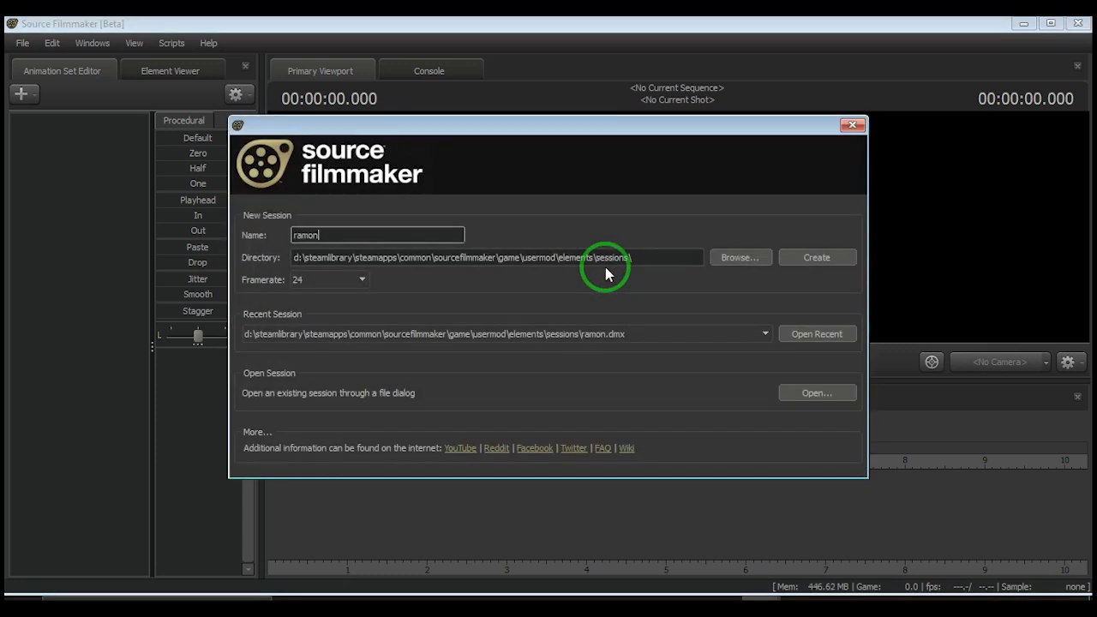
{"action": "left_click", "coordinate": [812, 258]}
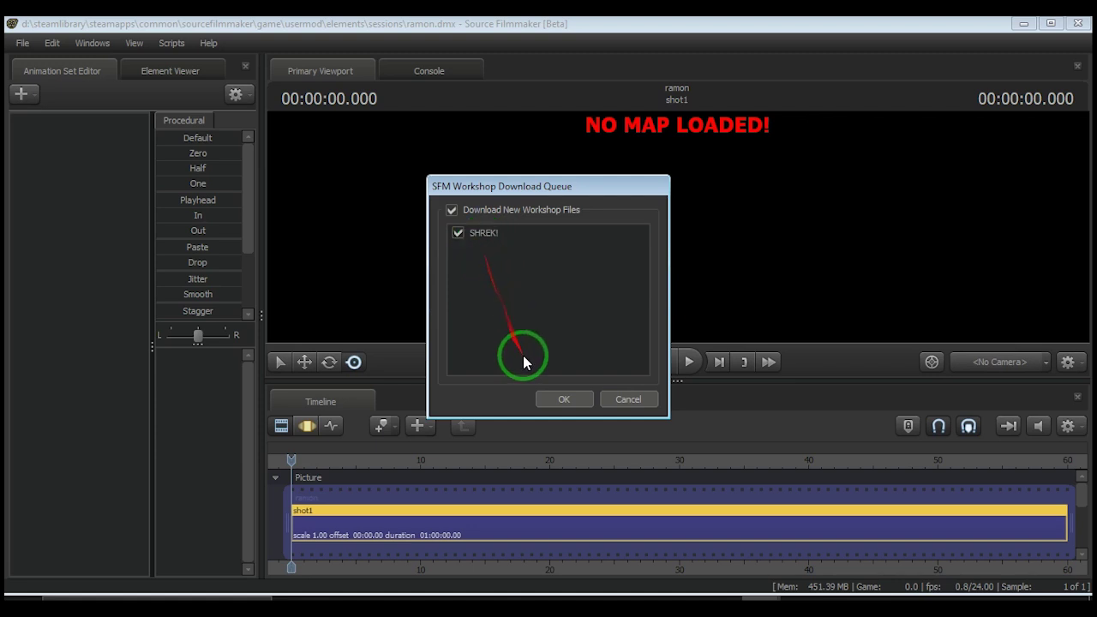
Download the queued SHREK! file from the Steam Workshop
{"action": "left_click", "coordinate": [553, 398]}
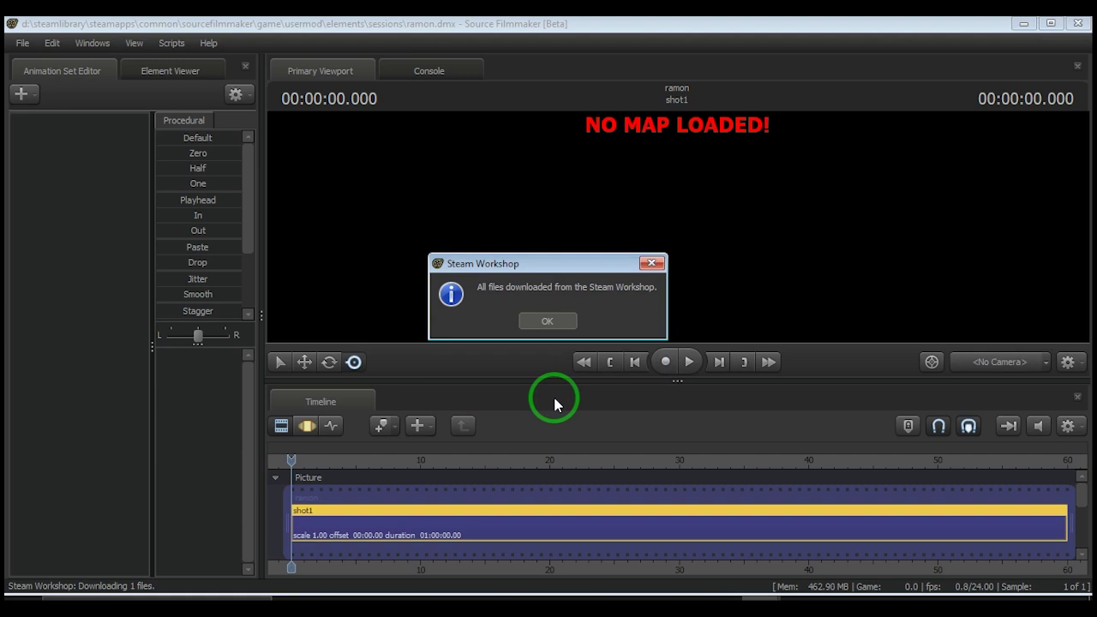
{"action": "left_click", "coordinate": [553, 321]}
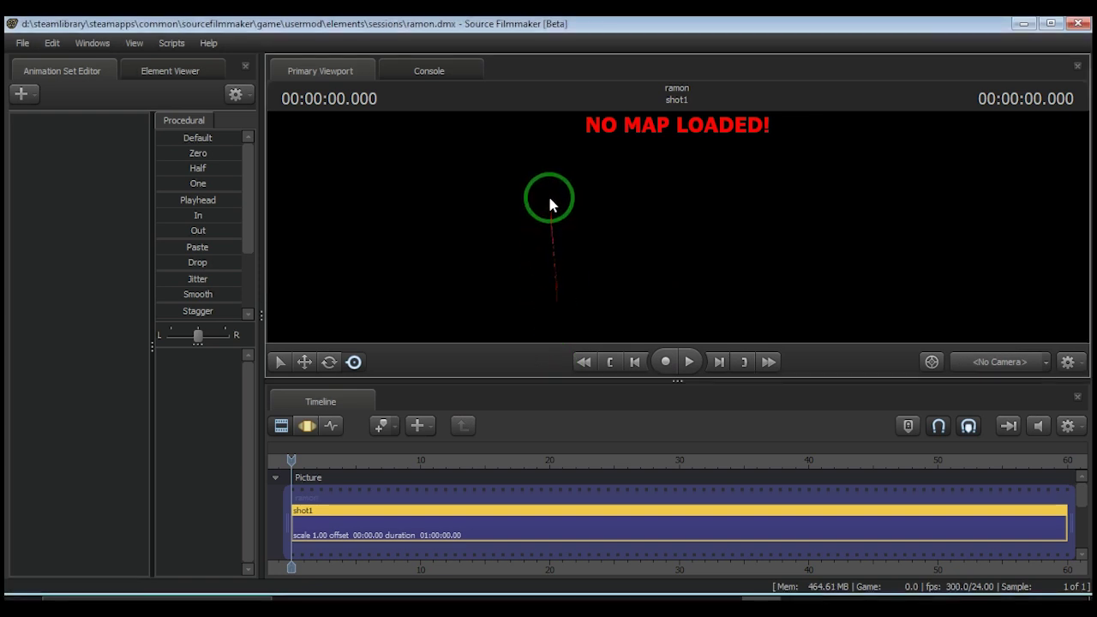
Load the cp_mountainlab.bsp map and turn the work camera toward the doorway beside the lockers
{"action": "right_click", "coordinate": [552, 201]}
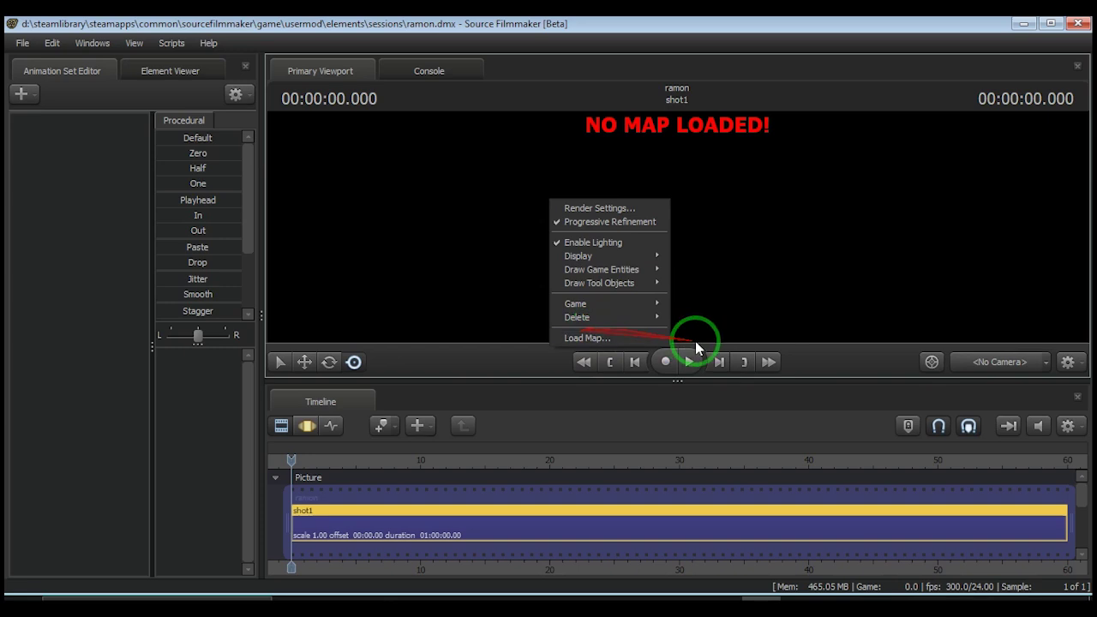
{"action": "left_click", "coordinate": [634, 339]}
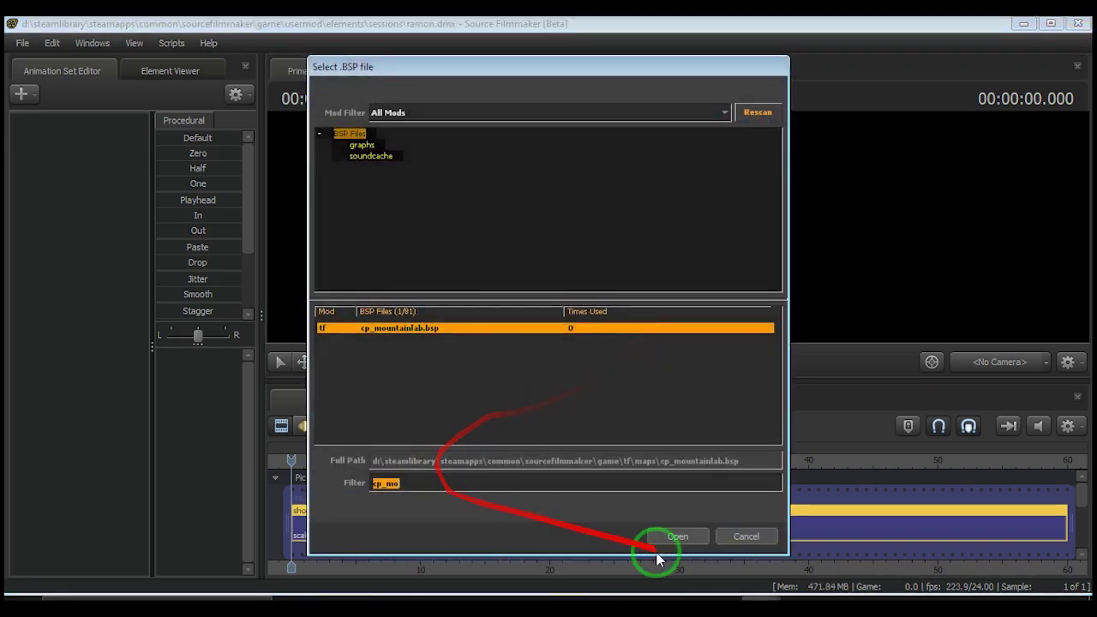
{"action": "left_click", "coordinate": [661, 533]}
{"action": "left_click", "coordinate": [704, 221]}
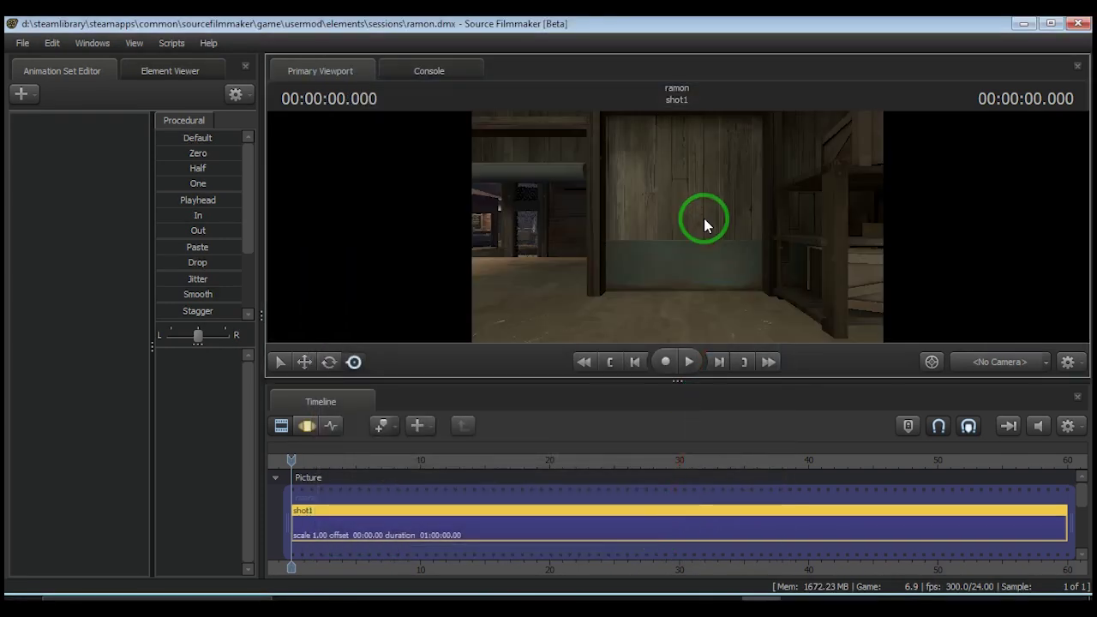
{"action": "left_click_drag", "start_coordinate": [703, 218], "coordinate": [674, 226]}
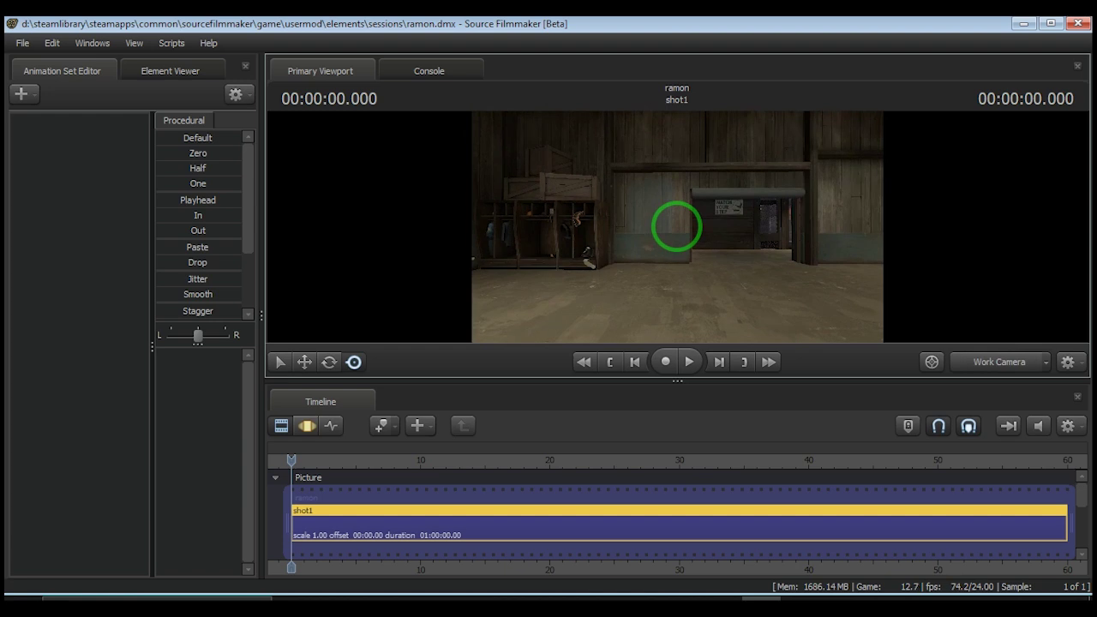
Begin an animation set for a new model, rescan the model files and filter them by "shre"
{"action": "left_click", "coordinate": [23, 95]}
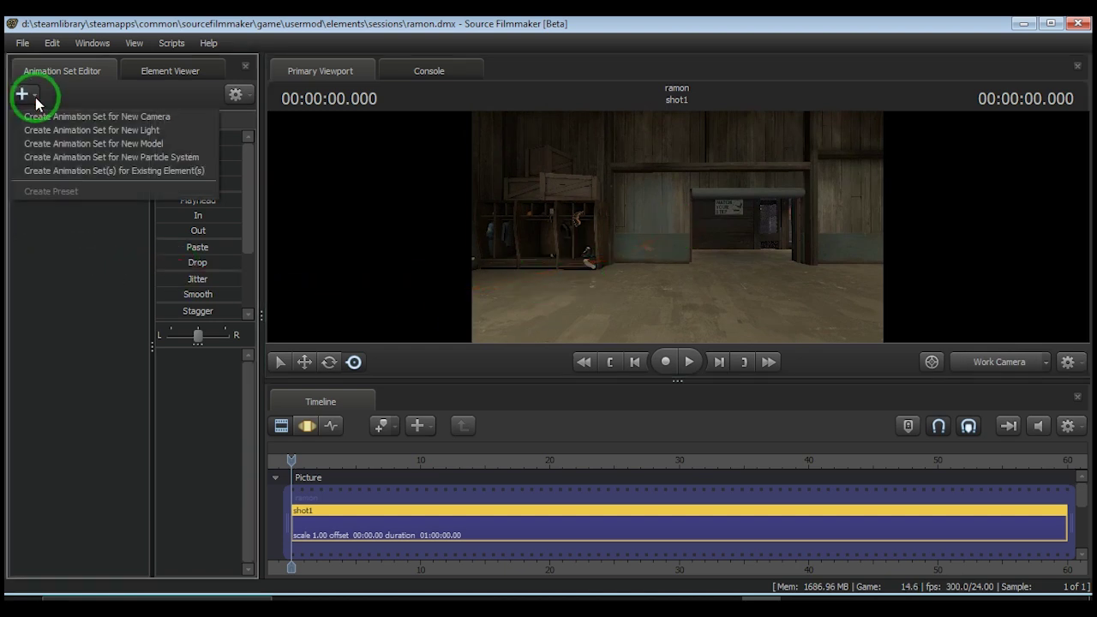
{"action": "left_click", "coordinate": [85, 143]}
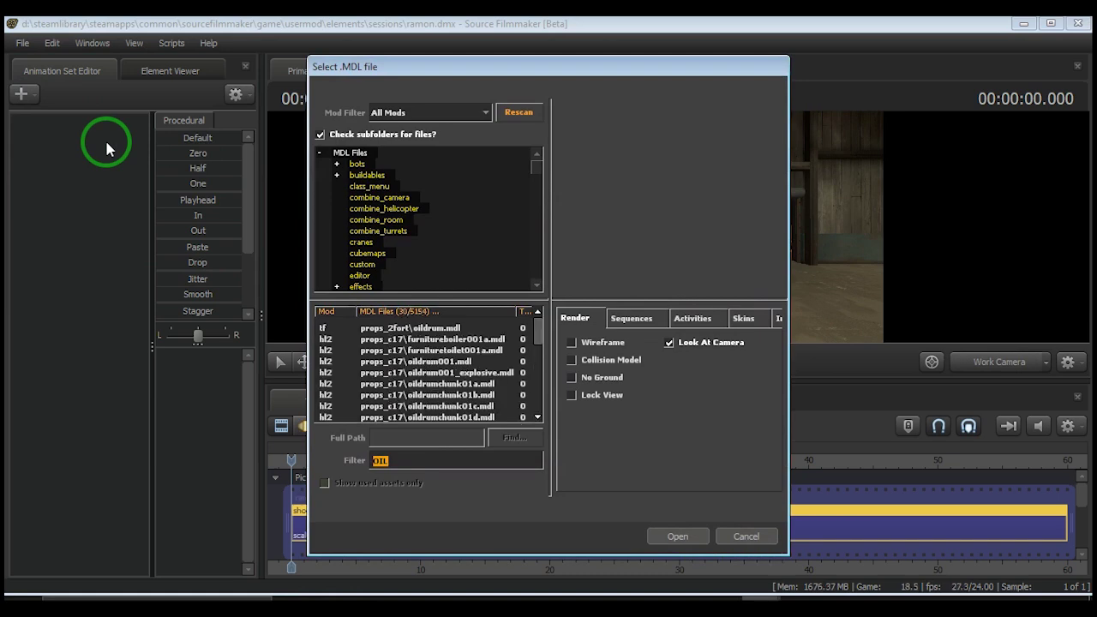
{"action": "left_click", "coordinate": [523, 113]}
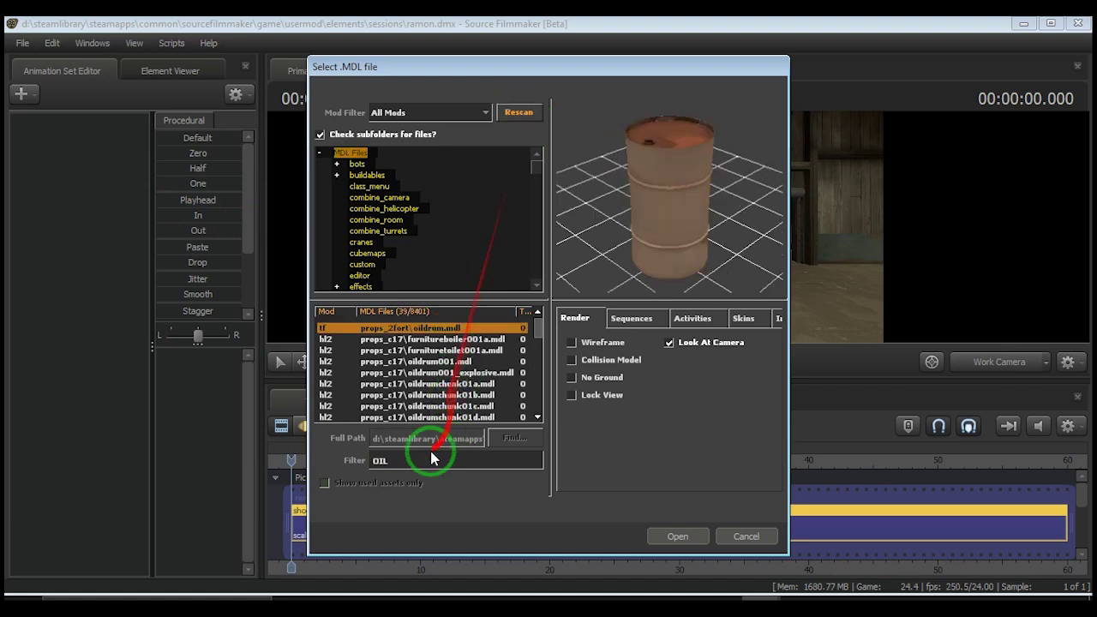
{"action": "key", "text": "BackSpace"}
{"action": "key", "text": "BackSpace"}
{"action": "key", "text": "BackSpace"}
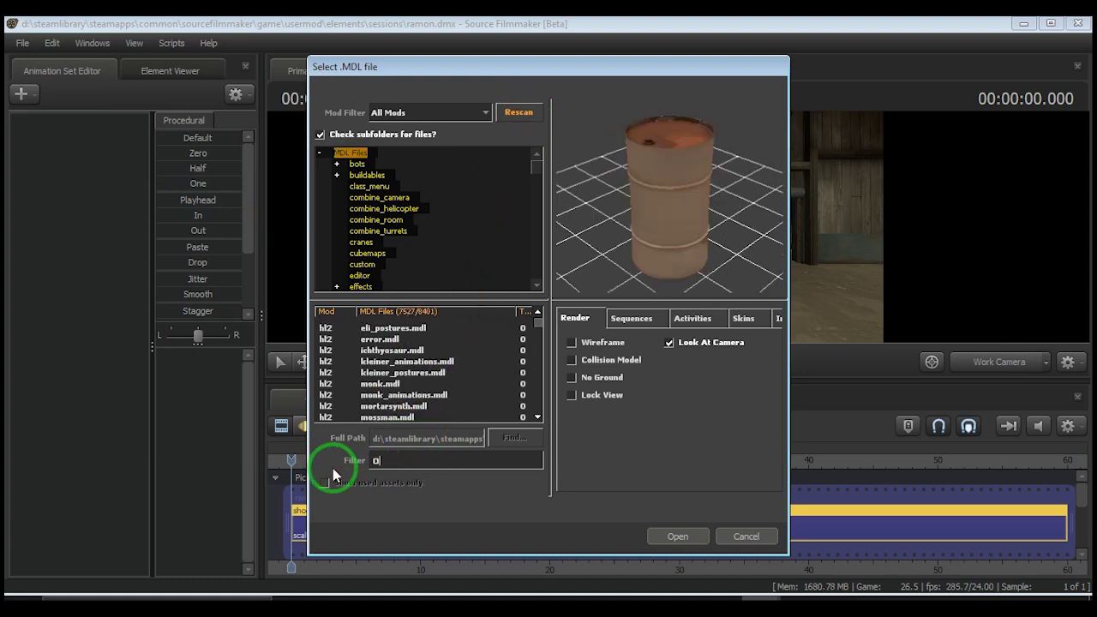
{"action": "type", "text": "shre"}
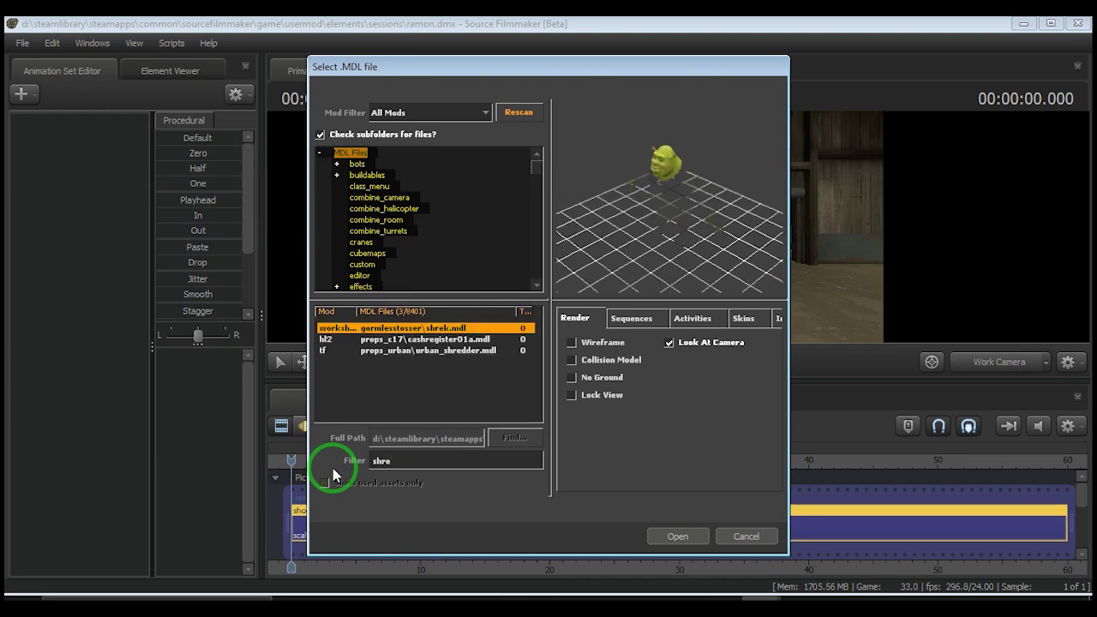
Inspect the gormlesstosser\shrek.mdl preview and add the model to the scene
{"action": "left_click_drag", "start_coordinate": [711, 281], "coordinate": [411, 323]}
{"action": "left_click", "coordinate": [420, 330]}
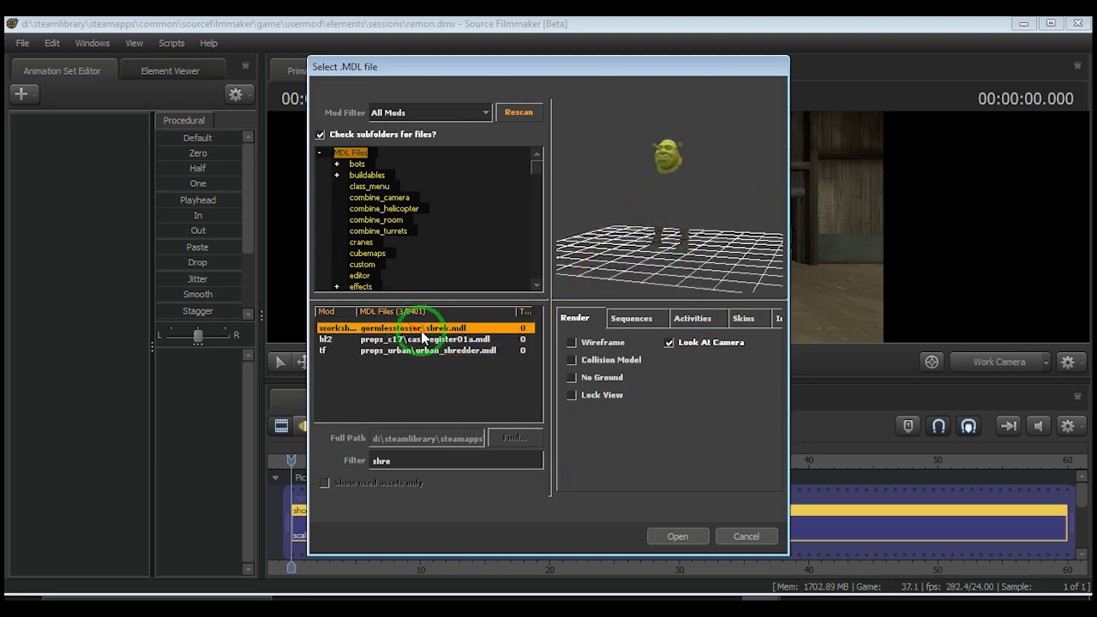
{"action": "left_click", "coordinate": [671, 535]}
Adjust the position of the shrek1 model with the Move tool in the Motion Editor
{"action": "mouse_move", "coordinate": [669, 225]}
{"action": "left_mouse_down"}
{"action": "mouse_move", "coordinate": [685, 228]}
{"action": "mouse_move", "coordinate": [704, 189]}
{"action": "mouse_move", "coordinate": [686, 225]}
{"action": "mouse_move", "coordinate": [661, 228]}
{"action": "mouse_move", "coordinate": [693, 220]}
{"action": "mouse_move", "coordinate": [677, 225]}
{"action": "left_mouse_up"}
{"action": "left_click", "coordinate": [73, 151]}
{"action": "left_click", "coordinate": [306, 426]}
{"action": "left_click", "coordinate": [304, 362]}
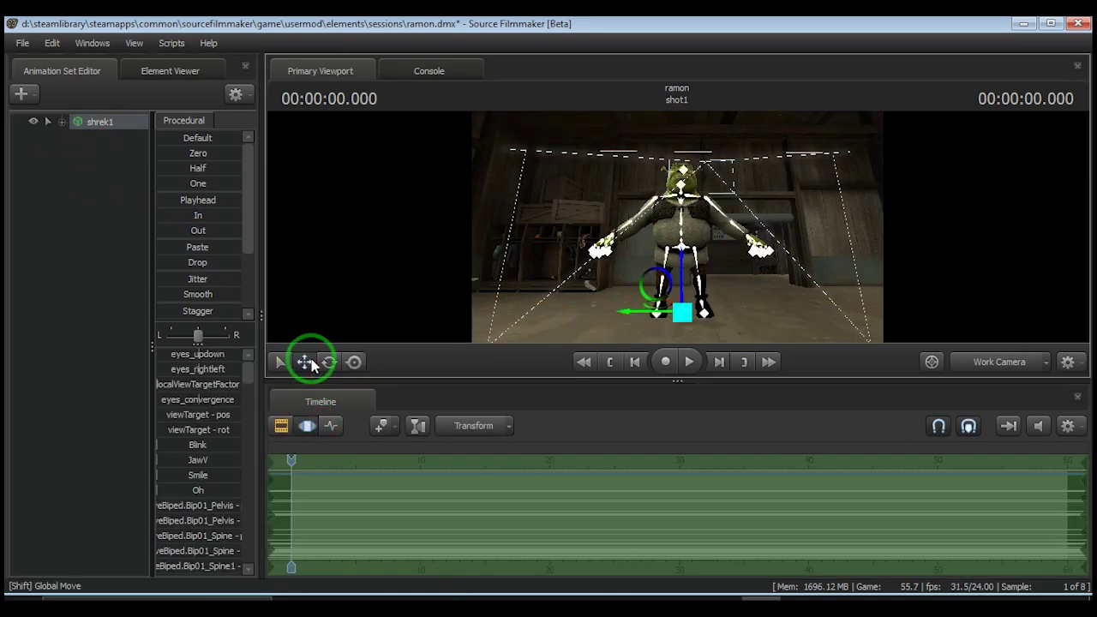
{"action": "left_click_drag", "start_coordinate": [677, 292], "coordinate": [688, 267]}
{"action": "key", "text": "ctrl"}
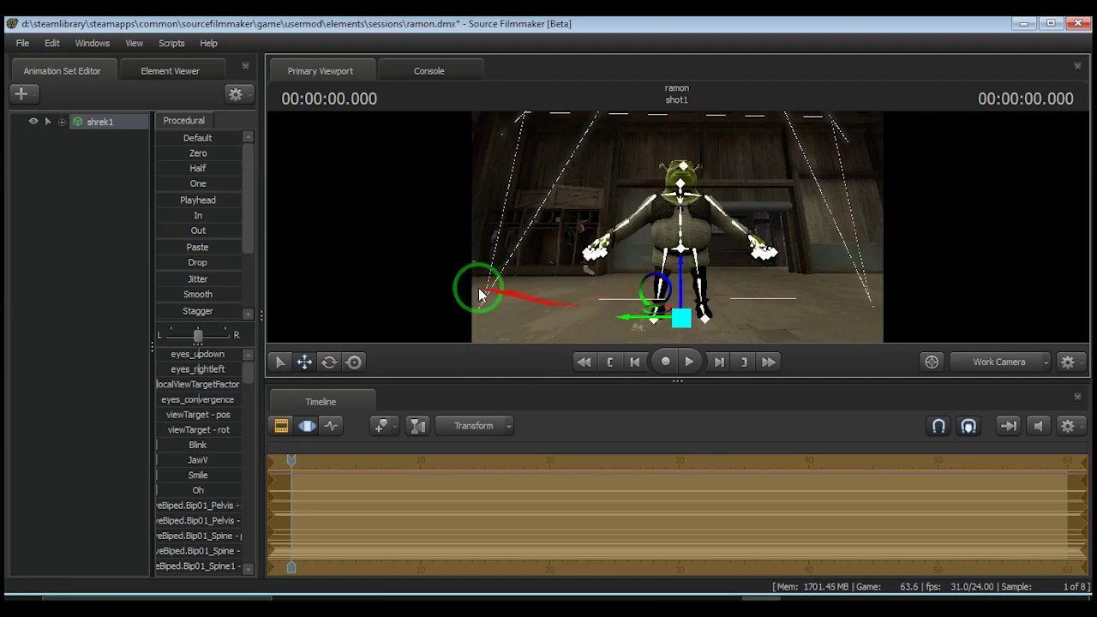
Rotate both of Shrek's upper arms down toward the body
{"action": "left_click", "coordinate": [354, 361]}
{"action": "left_click", "coordinate": [631, 215]}
{"action": "left_click_drag", "start_coordinate": [626, 238], "coordinate": [670, 246]}
{"action": "key", "text": "ctrl"}
{"action": "left_click", "coordinate": [718, 210]}
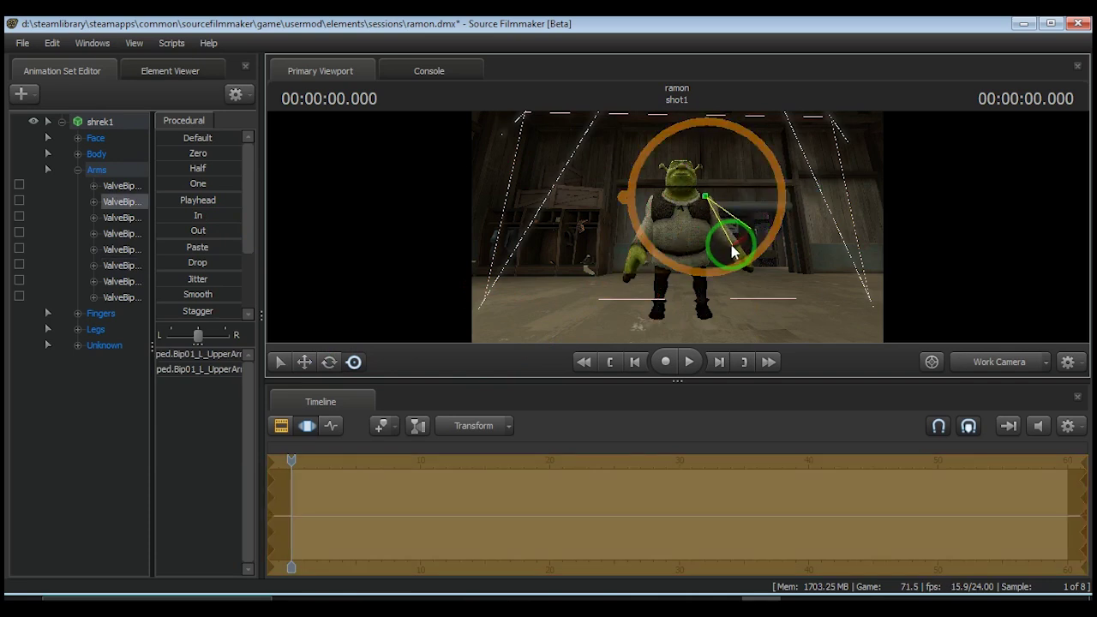
Switch the viewport to camera1 and play back the shot
{"action": "left_click", "coordinate": [994, 362]}
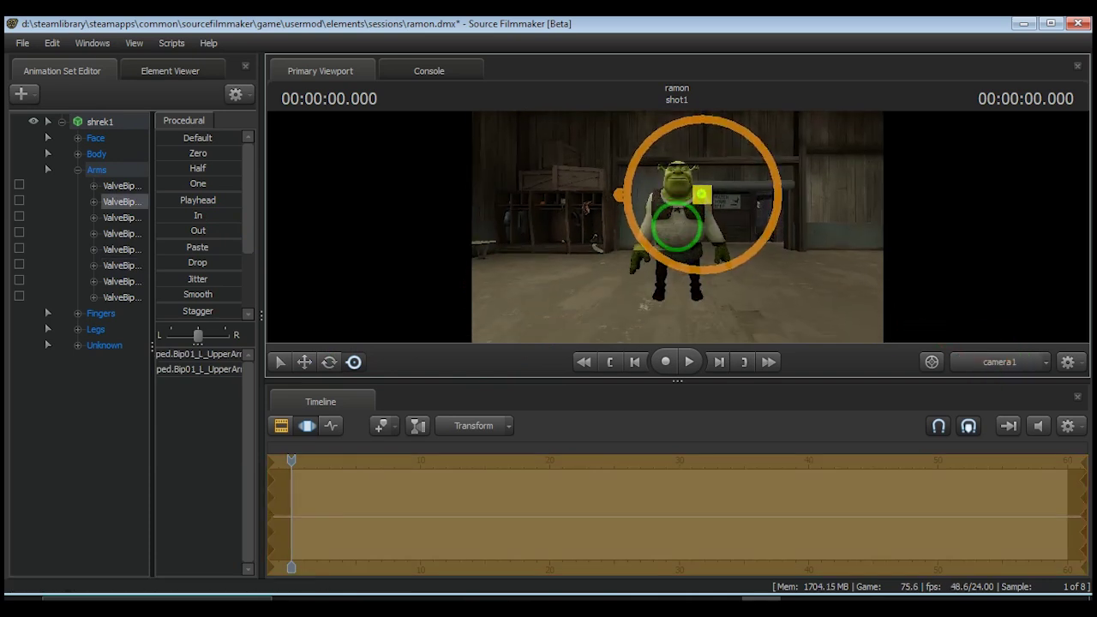
{"action": "left_click", "coordinate": [689, 361]}
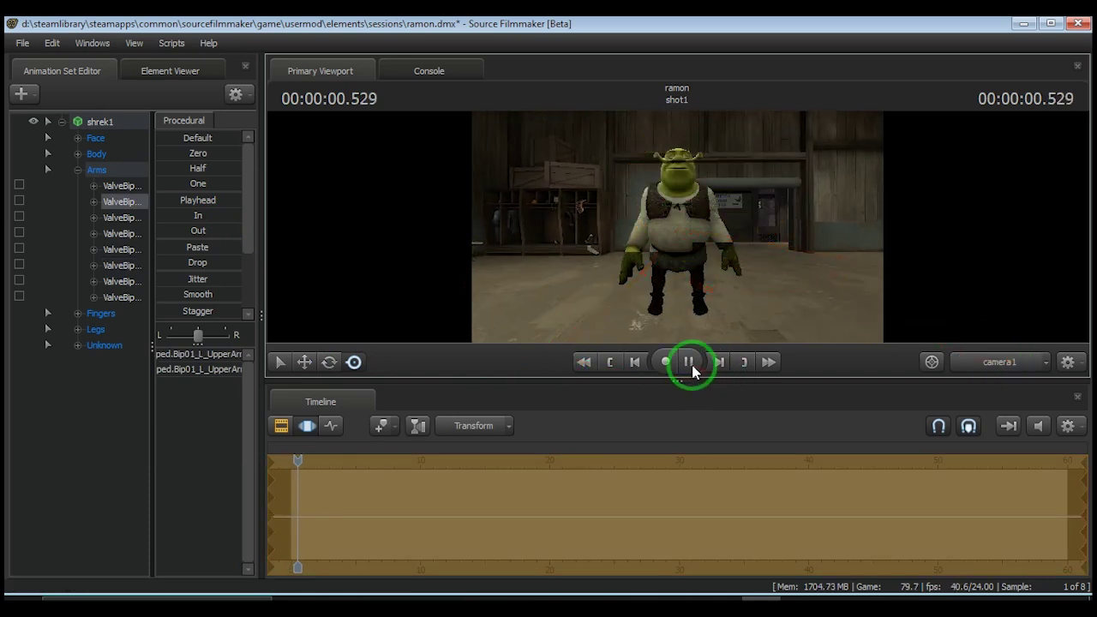
{"action": "left_click_drag", "start_coordinate": [681, 232], "coordinate": [353, 567]}
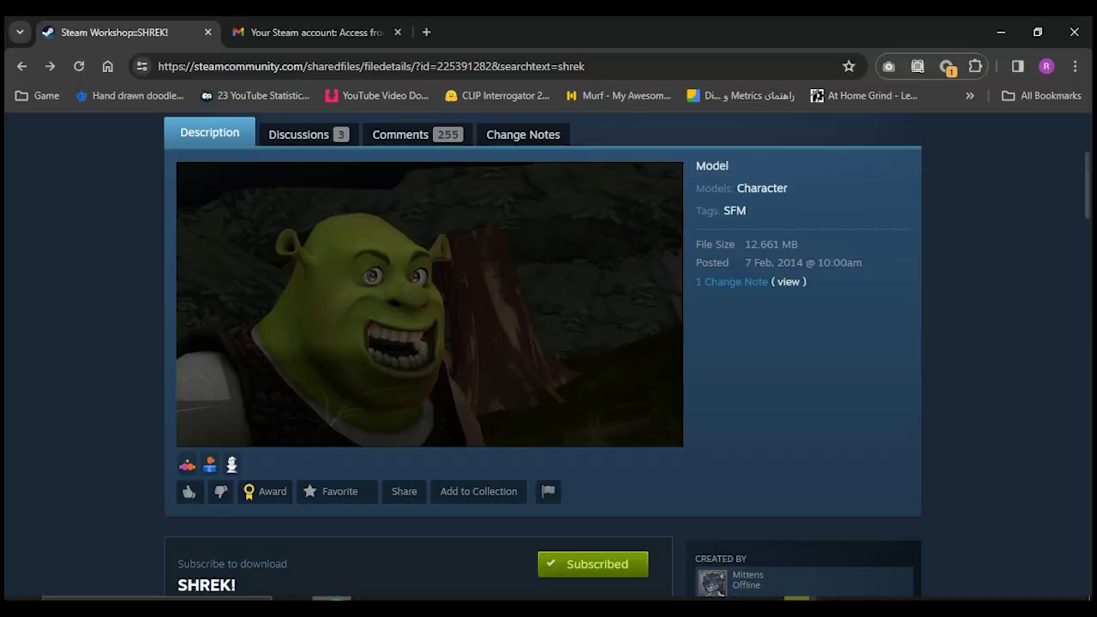
Browse the SHREK! Workshop page in the browser and open the pinned discussion about turning off transparency
{"action": "scroll", "coordinate": [805, 306], "scroll_direction": "down", "scroll_amount": 3}
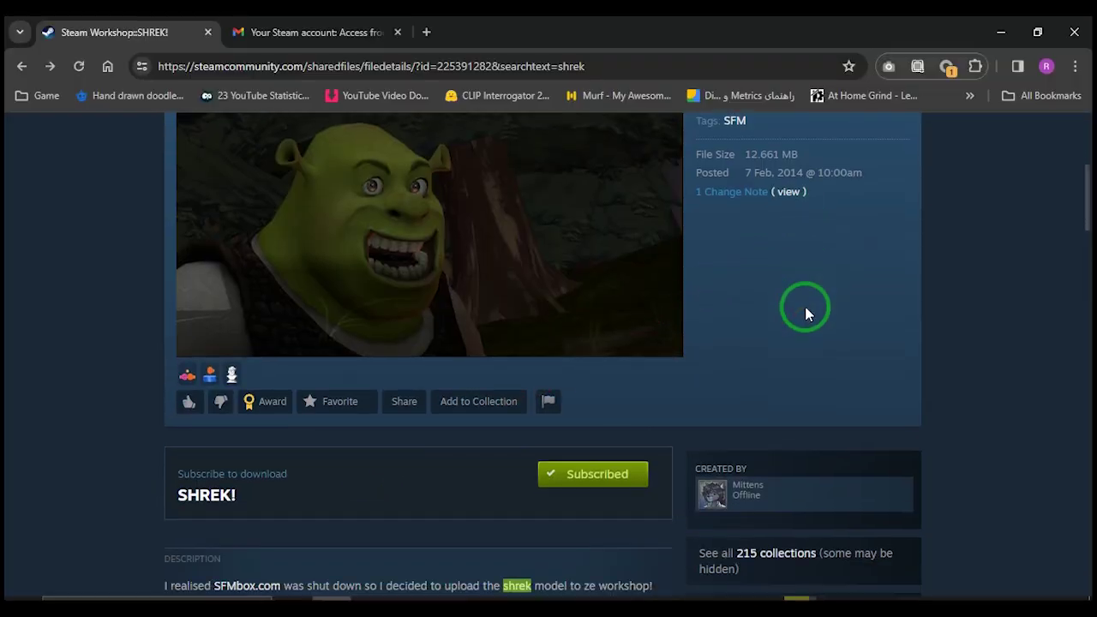
{"action": "scroll", "coordinate": [803, 279], "scroll_direction": "down", "scroll_amount": 5}
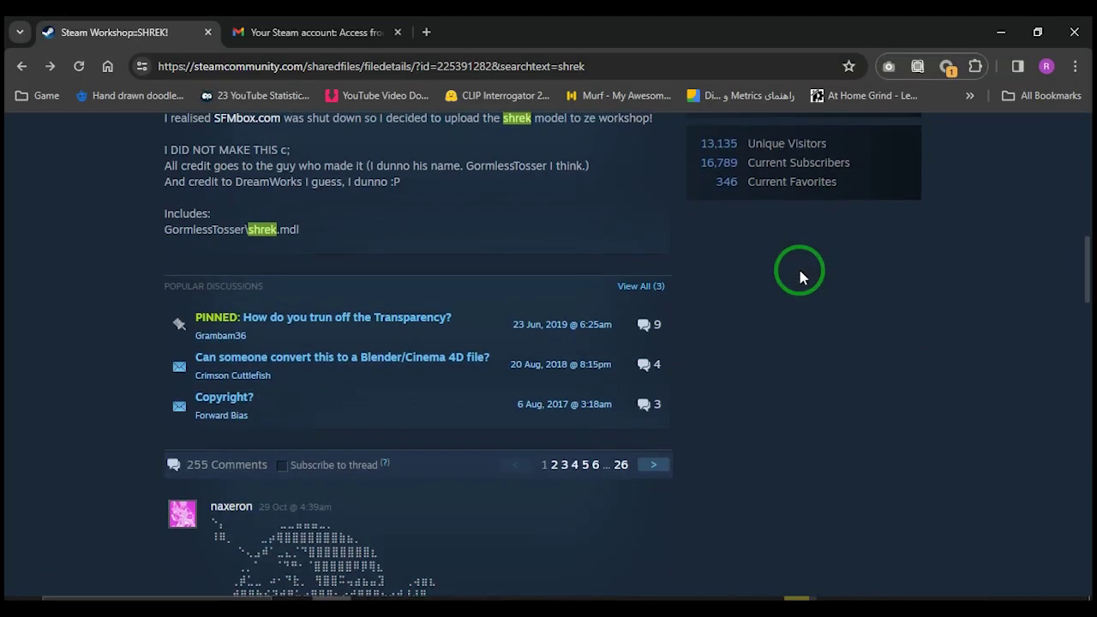
{"action": "scroll", "coordinate": [807, 302], "scroll_direction": "down", "scroll_amount": 5}
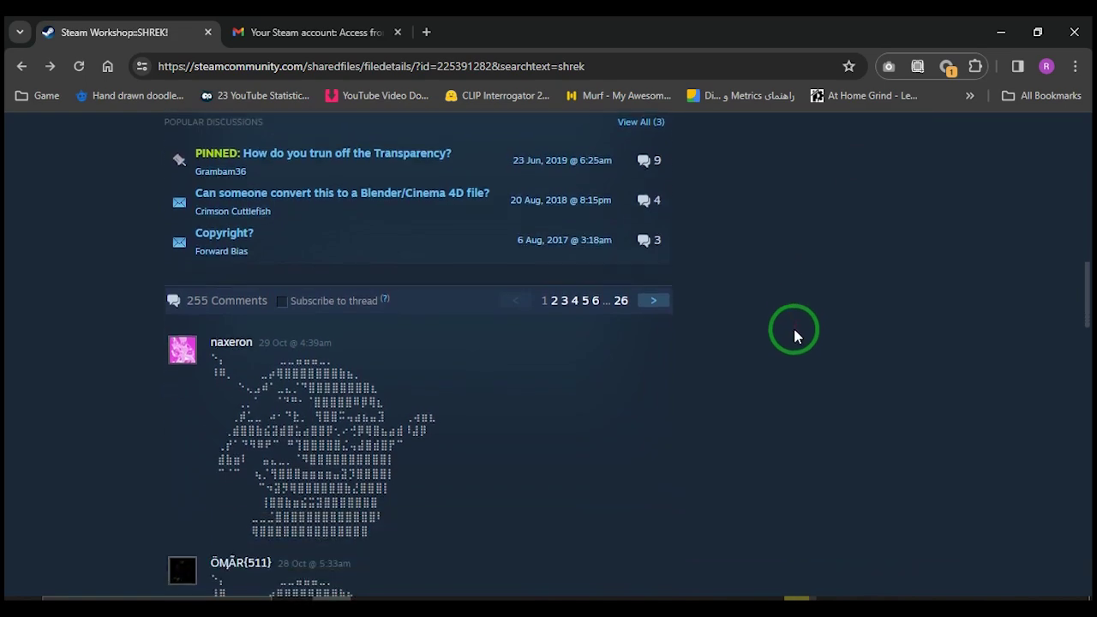
{"action": "scroll", "coordinate": [790, 344], "scroll_direction": "up", "scroll_amount": 7}
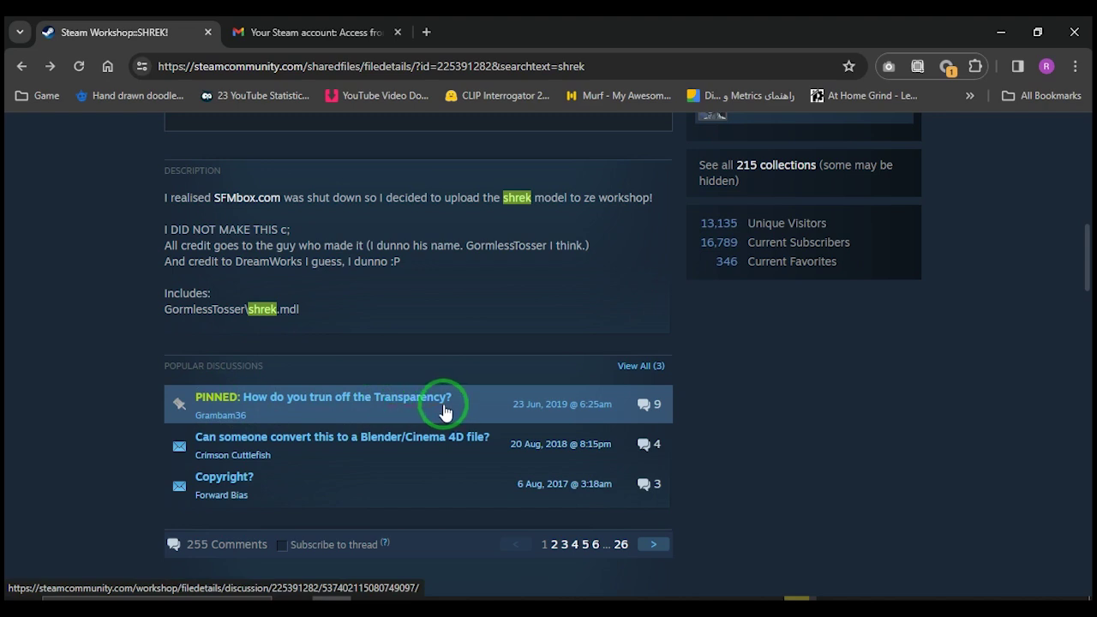
{"action": "left_click", "coordinate": [390, 413]}
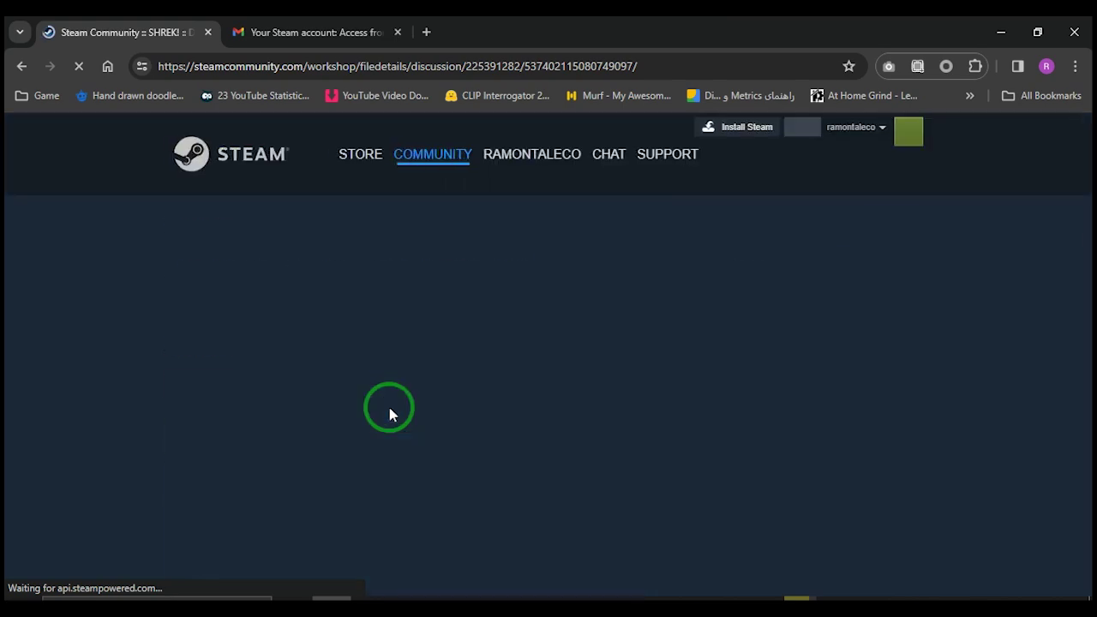
Read the discussion replies about turning off ambient occlusion and where to find the render settings
{"action": "scroll", "coordinate": [389, 407], "scroll_direction": "down", "scroll_amount": 5}
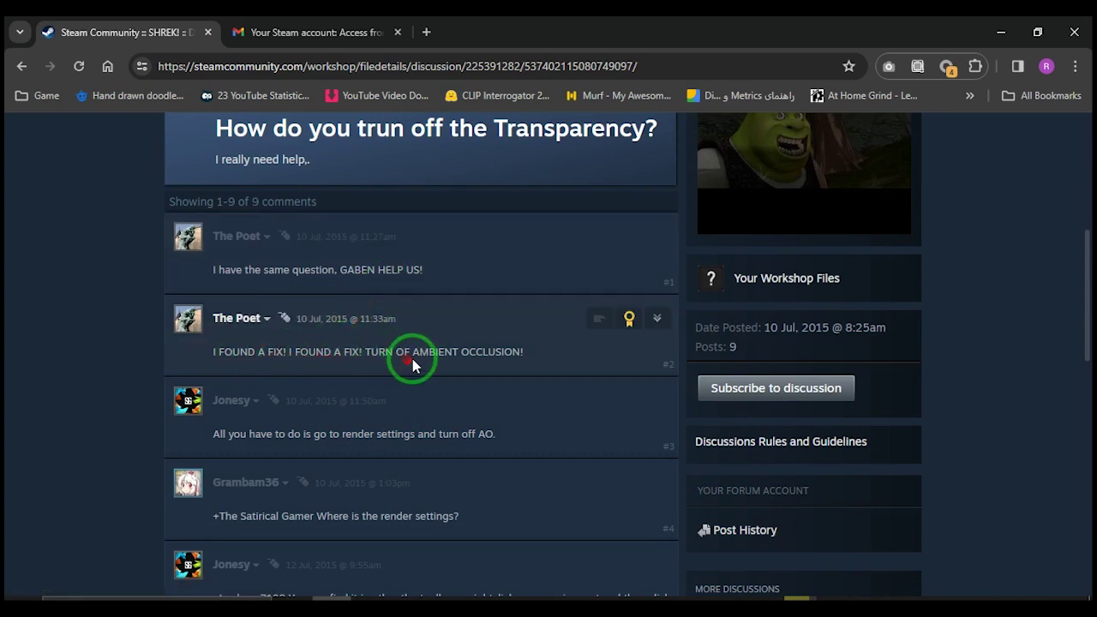
{"action": "left_click_drag", "start_coordinate": [414, 352], "coordinate": [466, 344]}
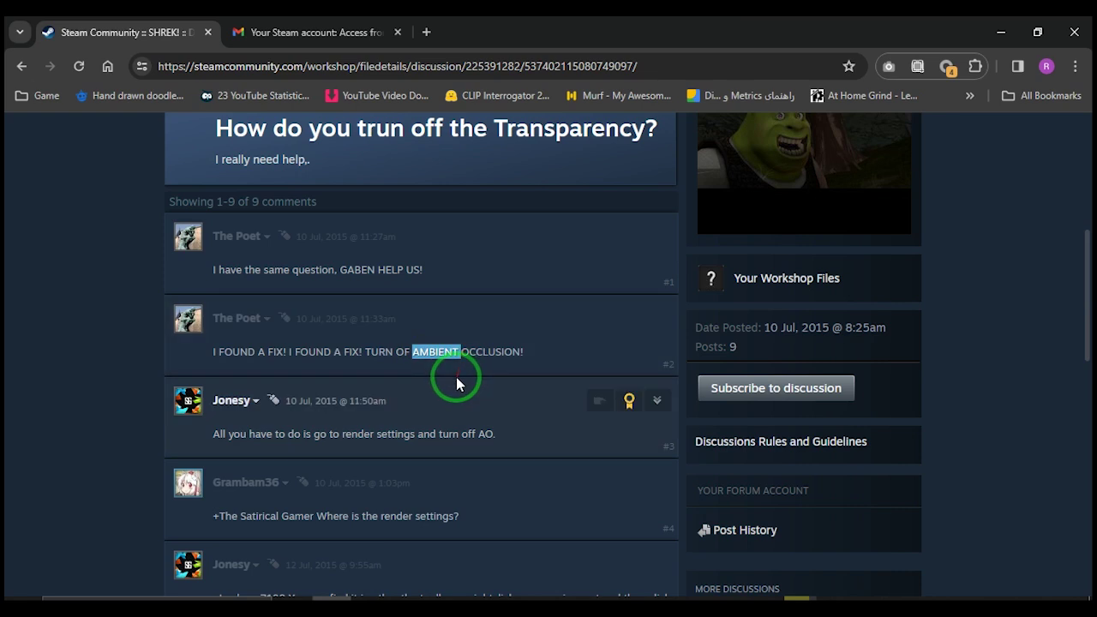
{"action": "scroll", "coordinate": [467, 352], "scroll_direction": "down", "scroll_amount": 2}
{"action": "scroll", "coordinate": [467, 352], "scroll_direction": "down", "scroll_amount": 3}
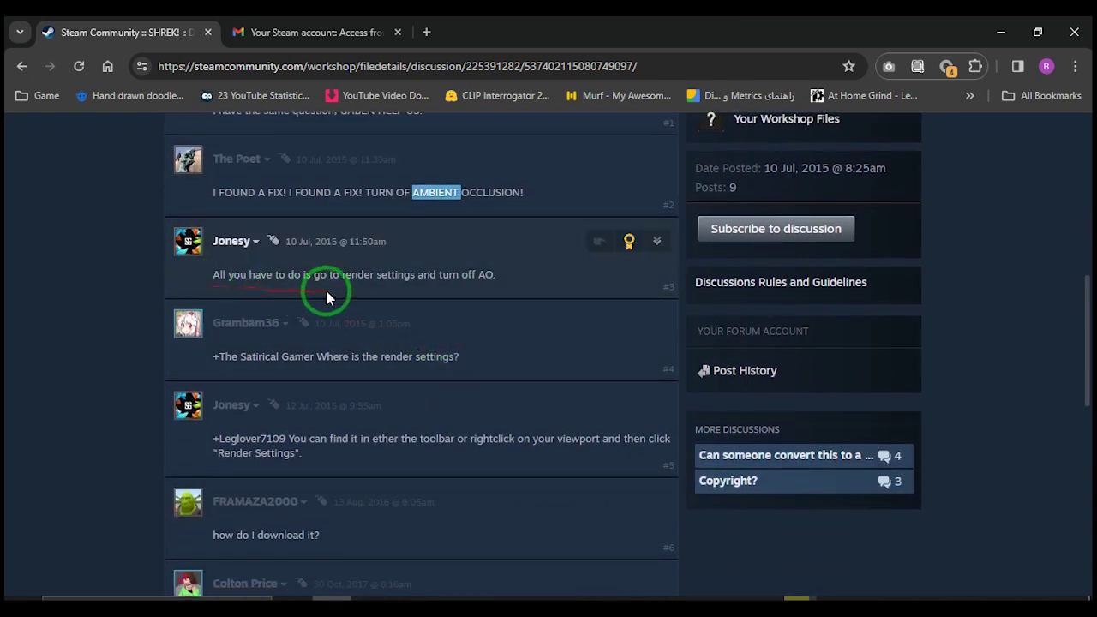
{"action": "left_click_drag", "start_coordinate": [343, 276], "coordinate": [502, 273]}
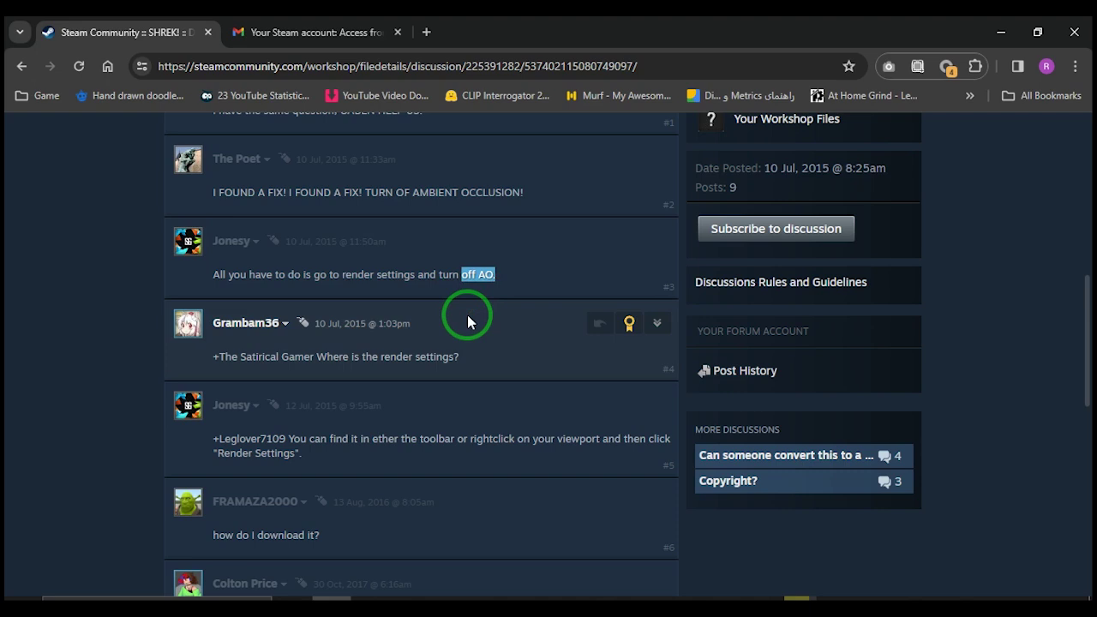
{"action": "scroll", "coordinate": [468, 315], "scroll_direction": "down", "scroll_amount": 1}
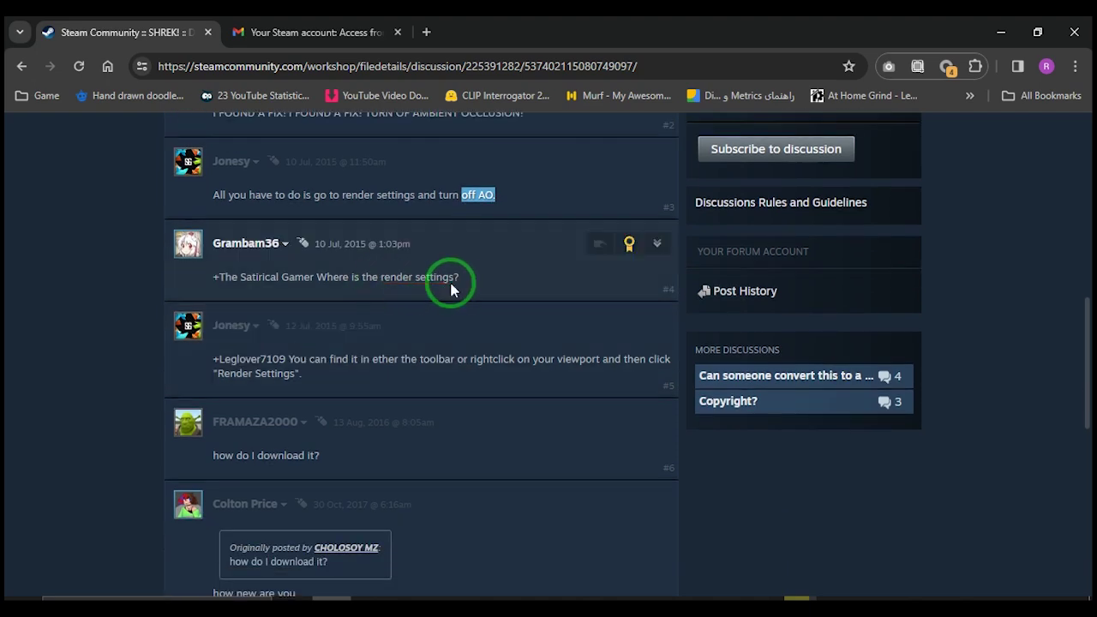
{"action": "scroll", "coordinate": [451, 289], "scroll_direction": "down", "scroll_amount": 1}
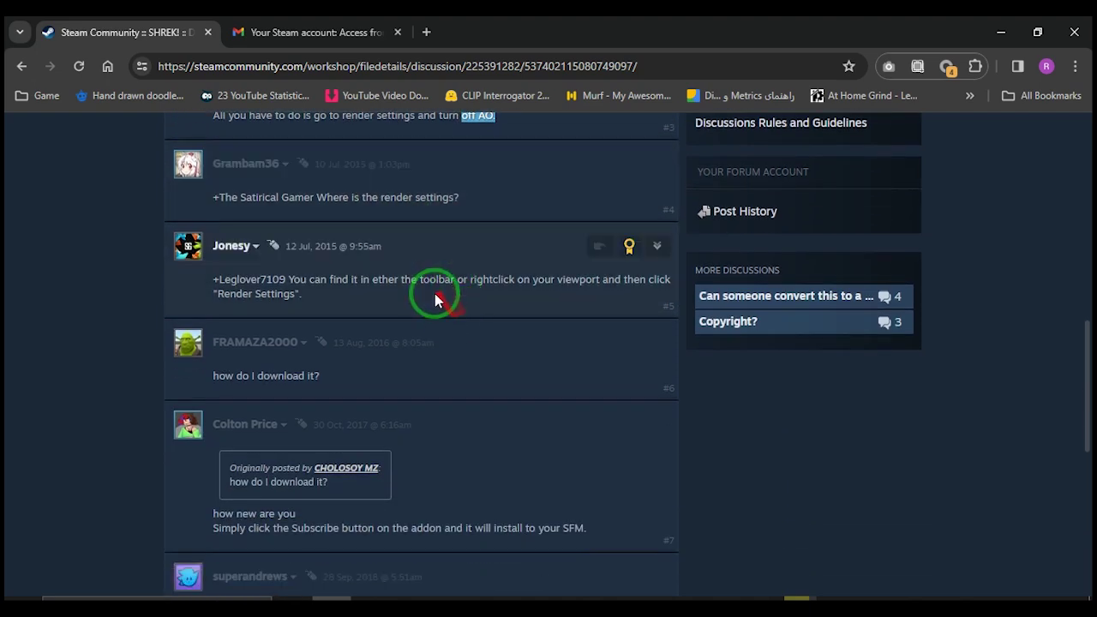
{"action": "left_click_drag", "start_coordinate": [556, 280], "coordinate": [601, 283]}
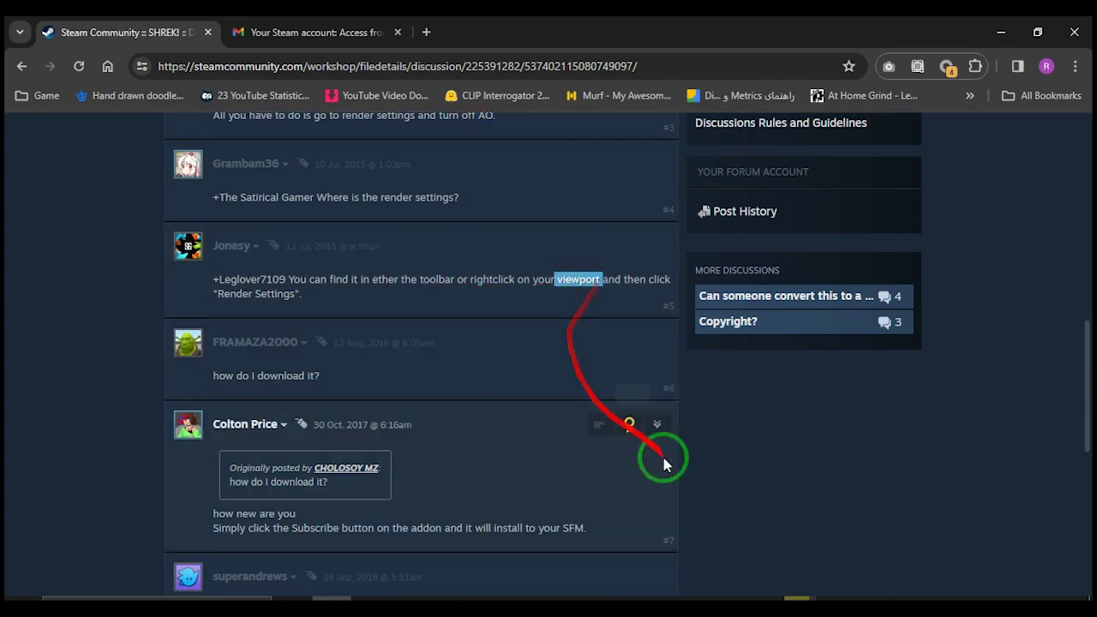
Switch to Source Filmmaker and open the render settings for the primary viewport
{"action": "left_click", "coordinate": [763, 598]}
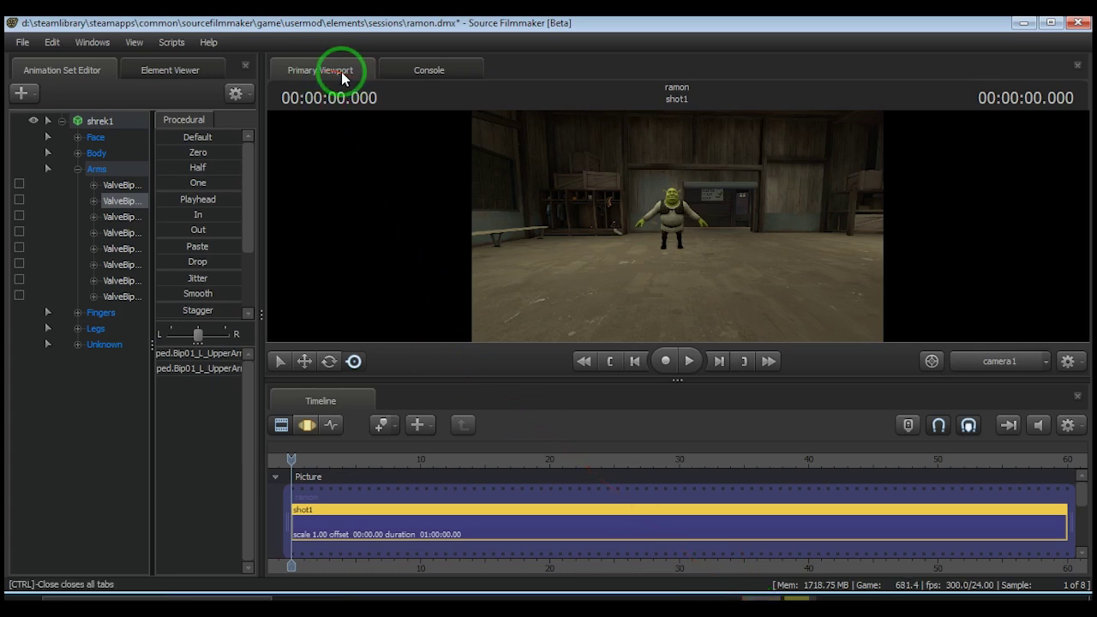
{"action": "right_click", "coordinate": [628, 184]}
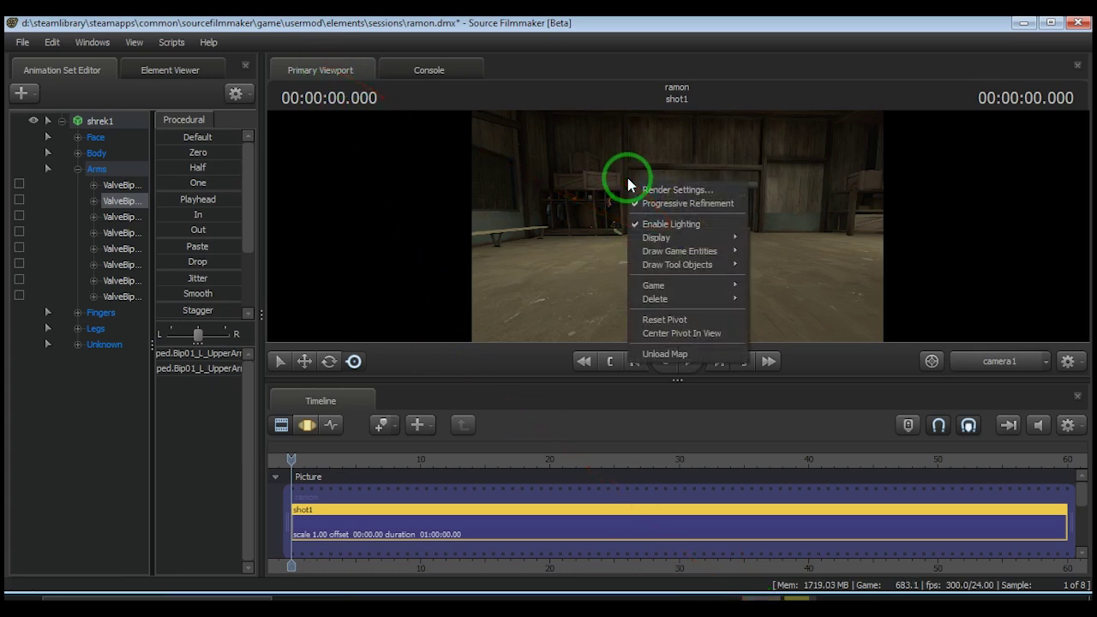
{"action": "left_click", "coordinate": [672, 190]}
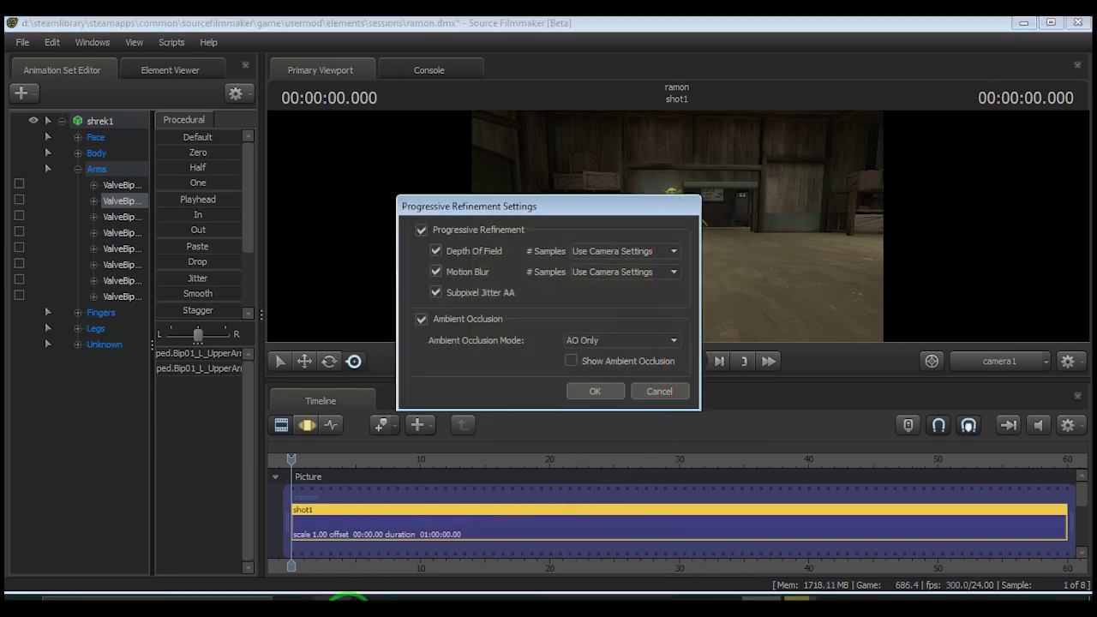
Return to the Workshop discussion in the browser and reread the reply about turning off AO in the render settings
{"action": "left_click", "coordinate": [347, 598]}
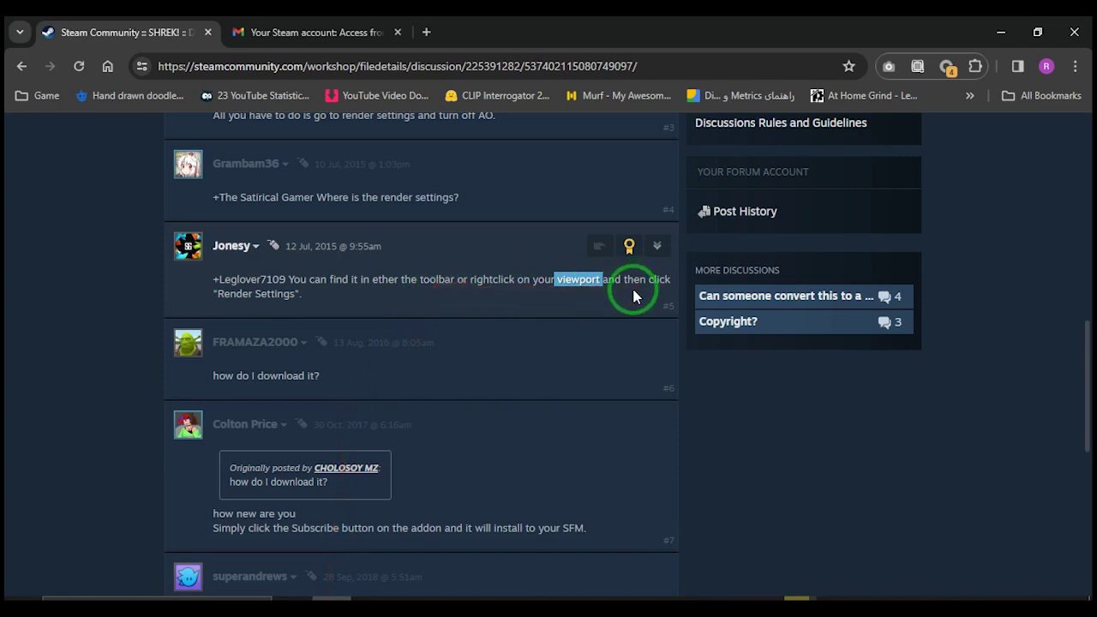
{"action": "scroll", "coordinate": [634, 296], "scroll_direction": "up", "scroll_amount": 1}
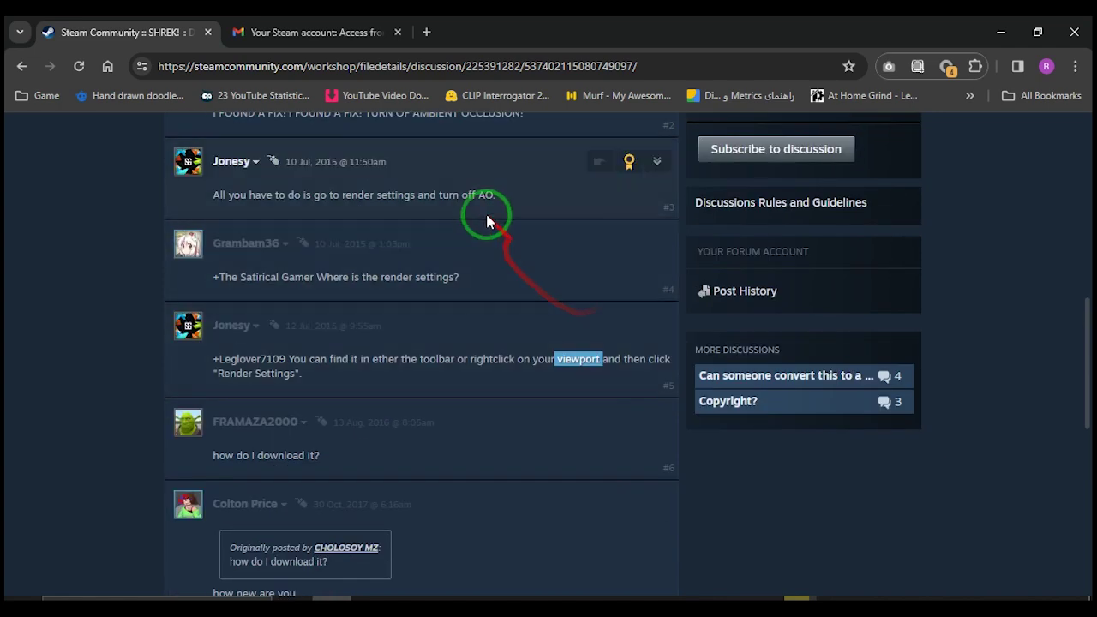
{"action": "left_click_drag", "start_coordinate": [461, 196], "coordinate": [494, 195]}
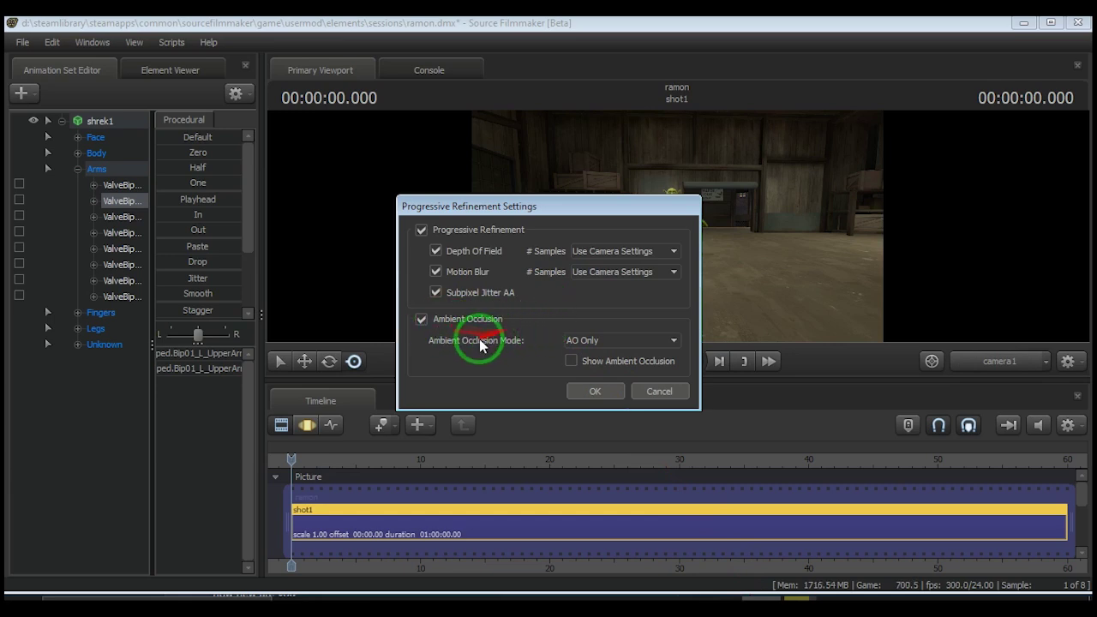
Switch back to Source Filmmaker, dismiss the render settings and move camera1 in close to Shrek's torso
{"action": "left_click_drag", "start_coordinate": [539, 206], "coordinate": [848, 168]}
{"action": "left_click", "coordinate": [968, 360]}
{"action": "left_click_drag", "start_coordinate": [725, 226], "coordinate": [652, 229]}
{"action": "key", "text": "w"}
{"action": "key", "text": "s"}
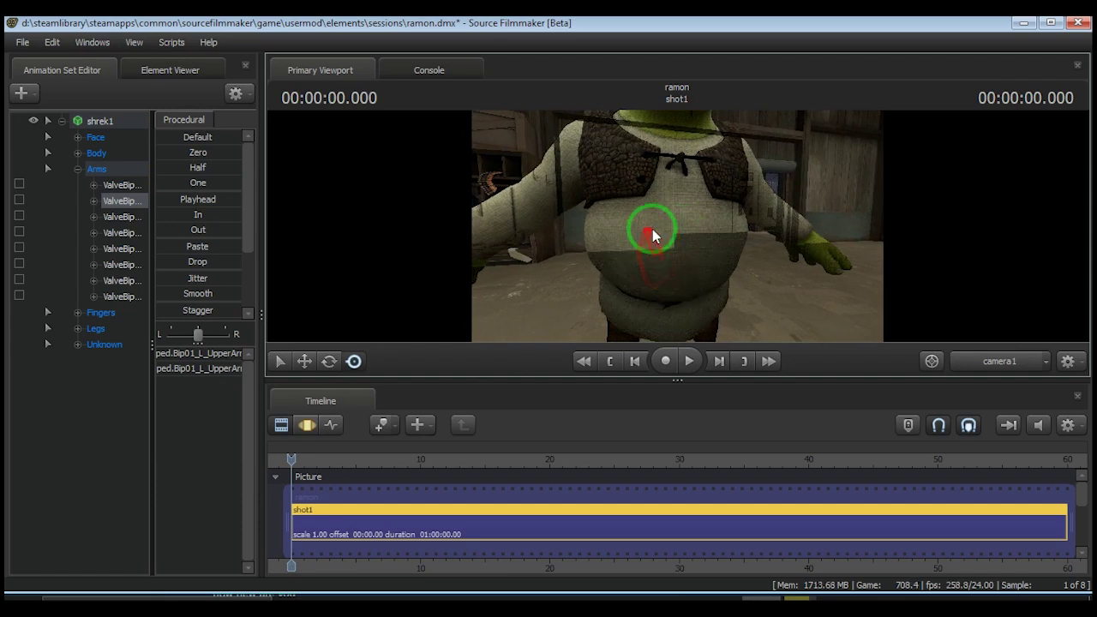
Turn off Ambient Occlusion in the viewport's render settings
{"action": "right_click", "coordinate": [644, 177]}
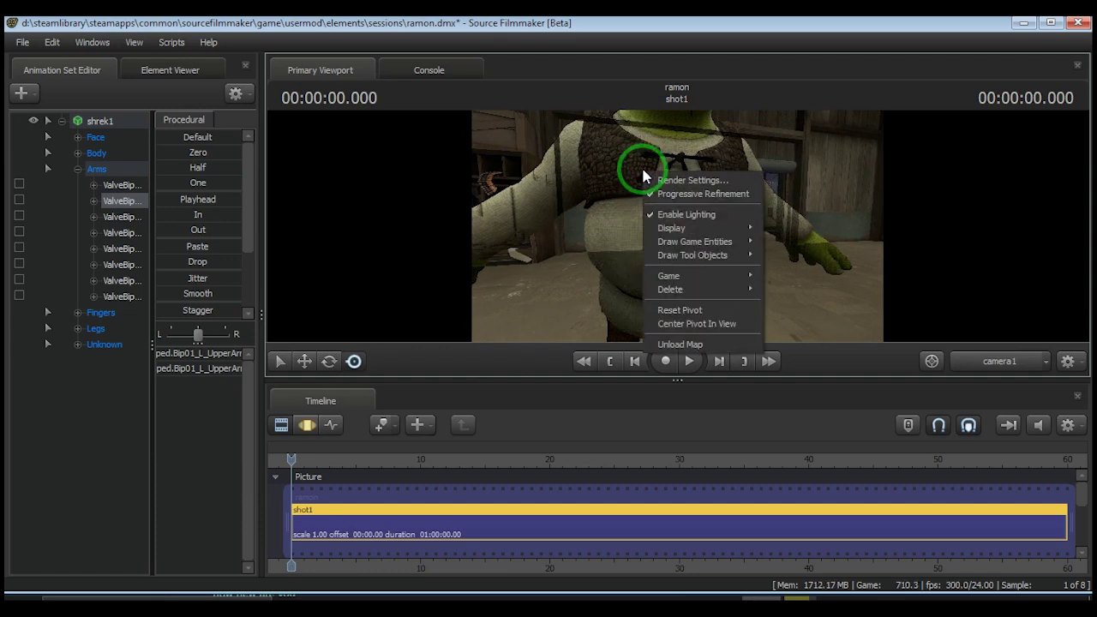
{"action": "left_click", "coordinate": [678, 181]}
{"action": "left_click", "coordinate": [423, 320]}
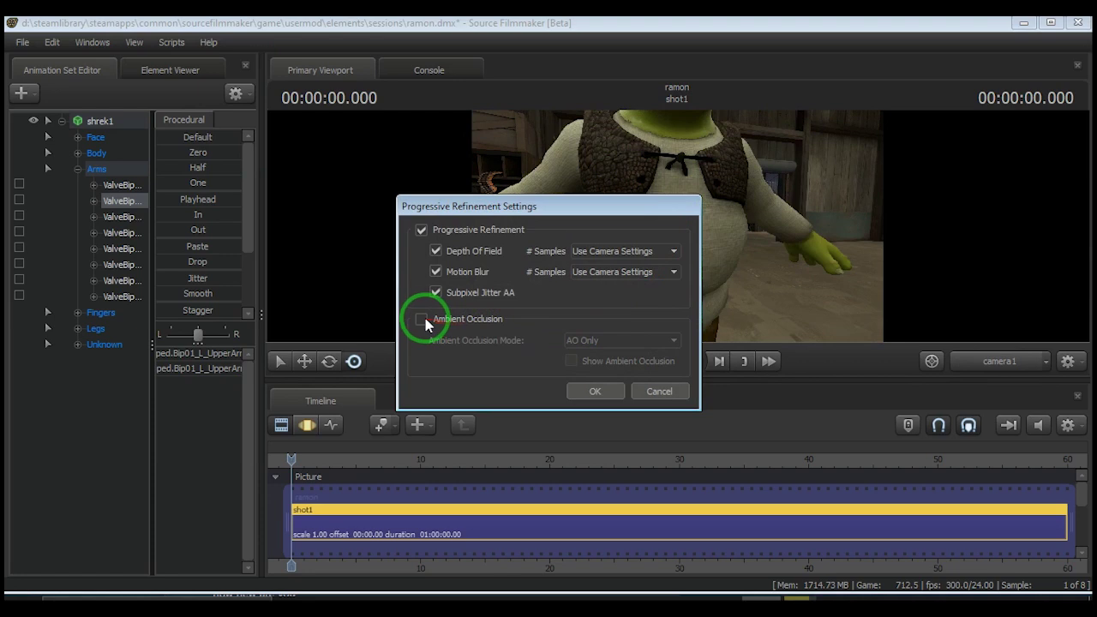
{"action": "left_click", "coordinate": [600, 392]}
Frame Shrek's face with camera1, expand the Face group and look through its eye, upper-face and lower-face controls
{"action": "left_click_drag", "start_coordinate": [728, 262], "coordinate": [673, 226]}
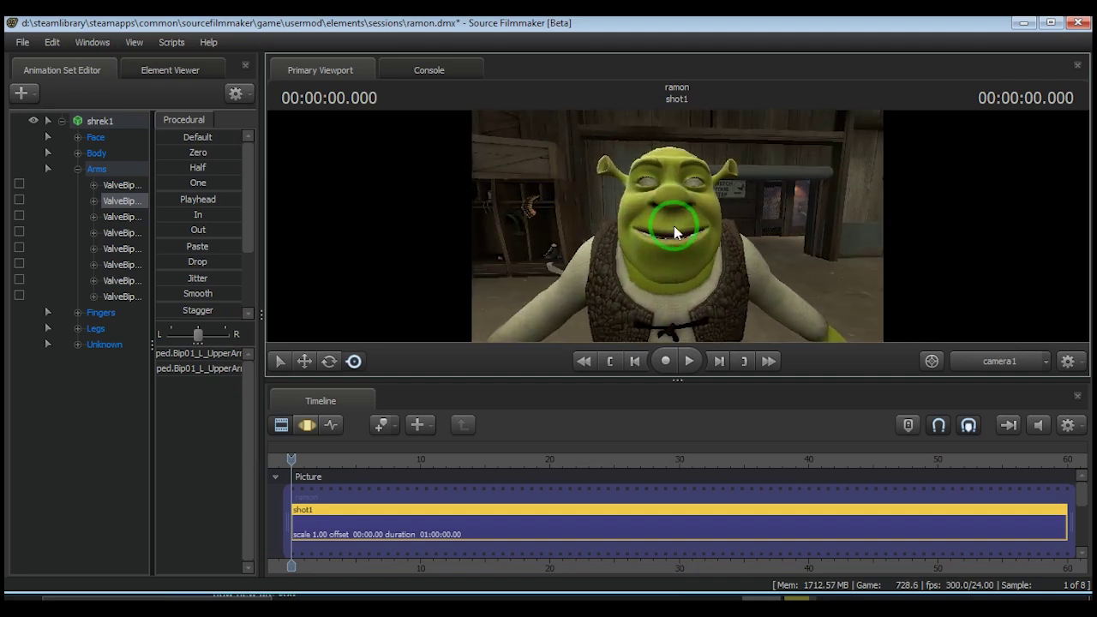
{"action": "double_click", "coordinate": [96, 169]}
{"action": "double_click", "coordinate": [94, 139]}
{"action": "left_click", "coordinate": [112, 154]}
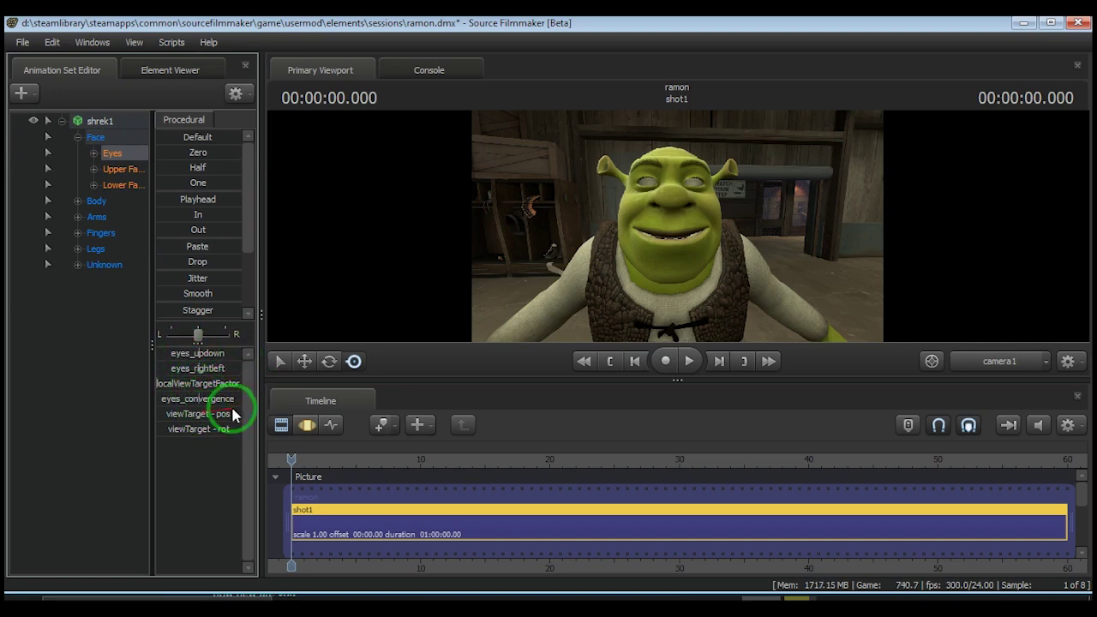
{"action": "left_click", "coordinate": [121, 172]}
{"action": "left_click", "coordinate": [121, 187]}
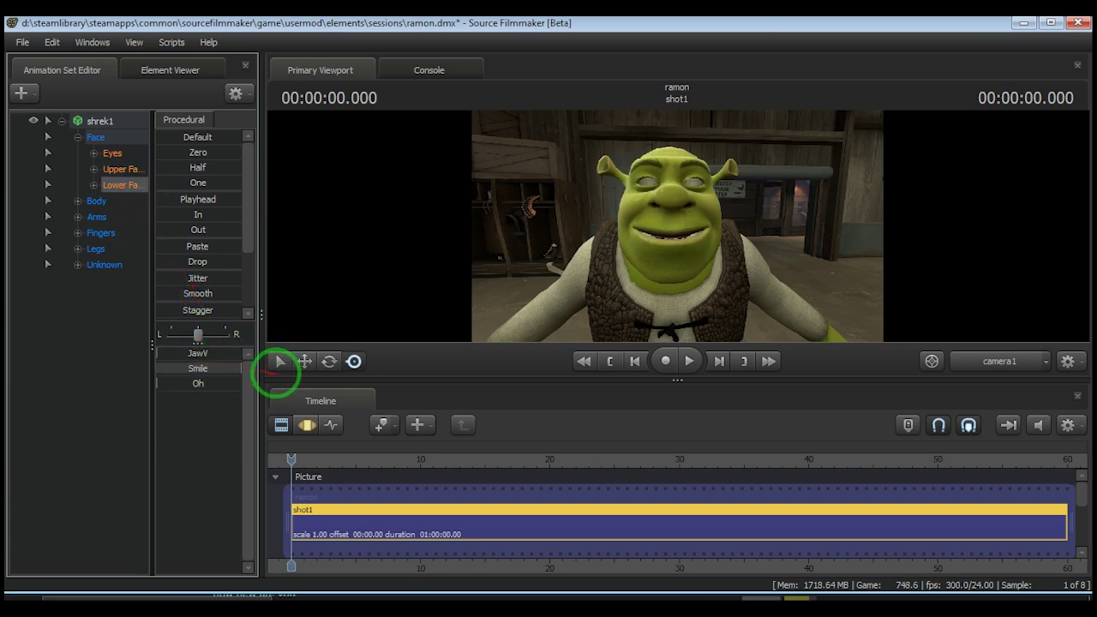
{"action": "left_click_drag", "start_coordinate": [697, 233], "coordinate": [678, 232]}
{"action": "left_click_drag", "start_coordinate": [614, 302], "coordinate": [340, 383]}
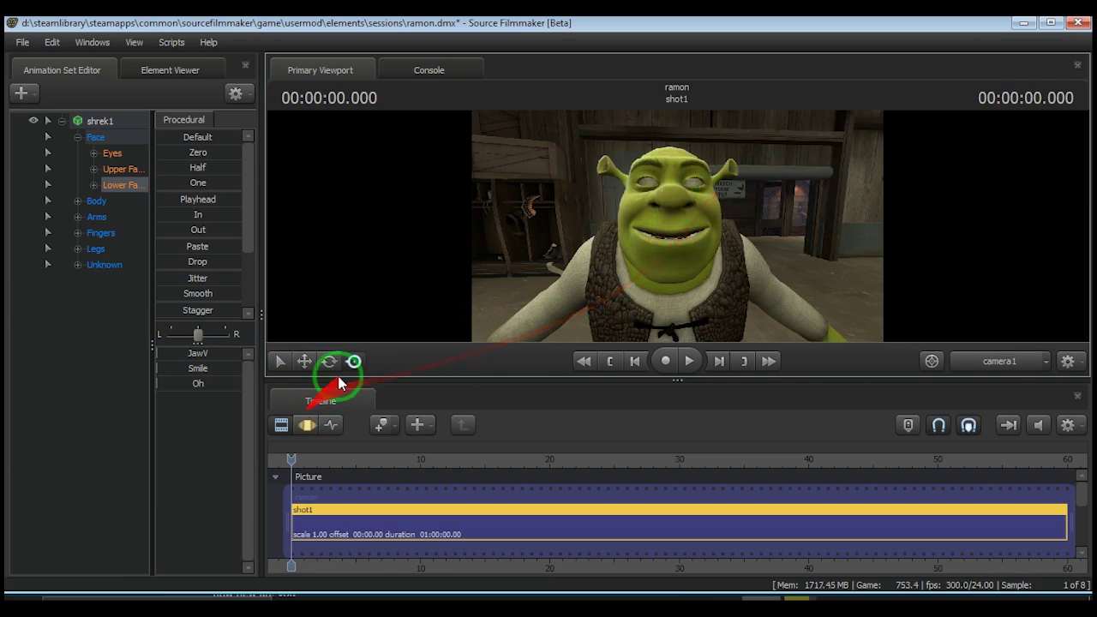
Switch the timeline to the Motion Editor and adjust the lower-face controls to give Shrek a wide, open-mouthed smile
{"action": "left_click", "coordinate": [308, 426]}
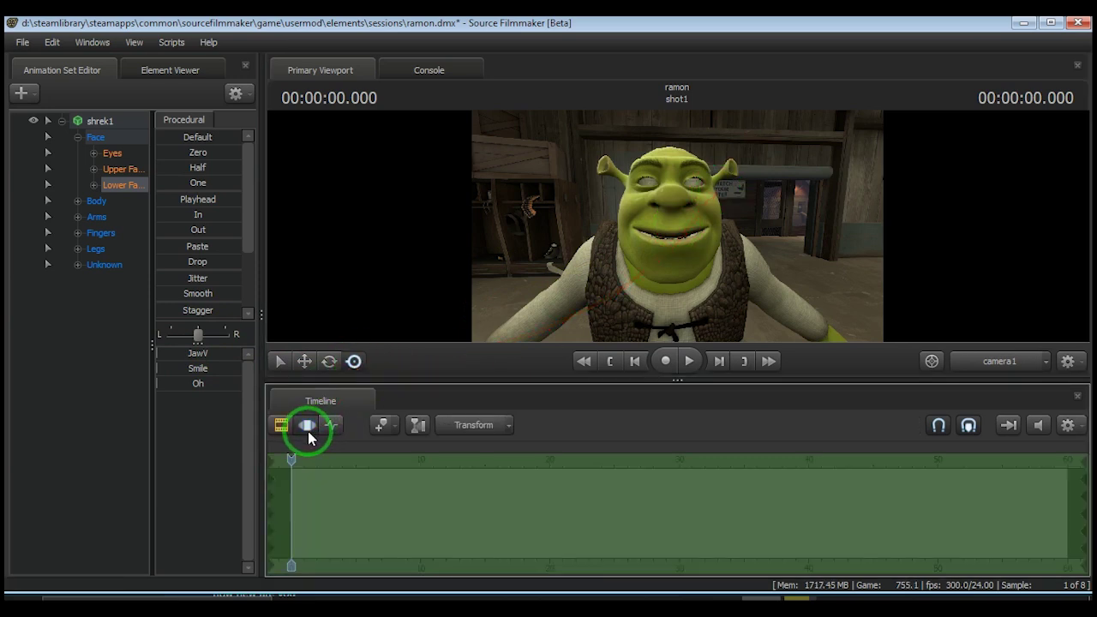
{"action": "left_click_drag", "start_coordinate": [192, 375], "coordinate": [276, 362]}
{"action": "left_click_drag", "start_coordinate": [195, 371], "coordinate": [208, 420]}
{"action": "left_click_drag", "start_coordinate": [207, 382], "coordinate": [112, 349]}
Adjust Shrek's gaze with the eyes_updown and eyes_rightleft controls
{"action": "left_click", "coordinate": [113, 156]}
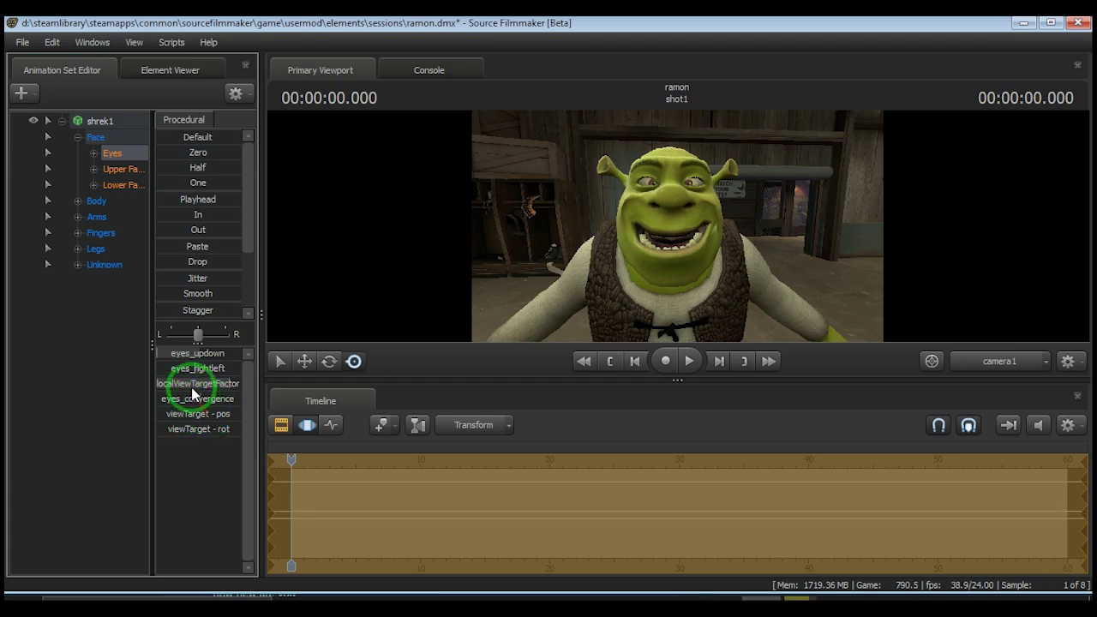
{"action": "left_click_drag", "start_coordinate": [219, 366], "coordinate": [199, 397]}
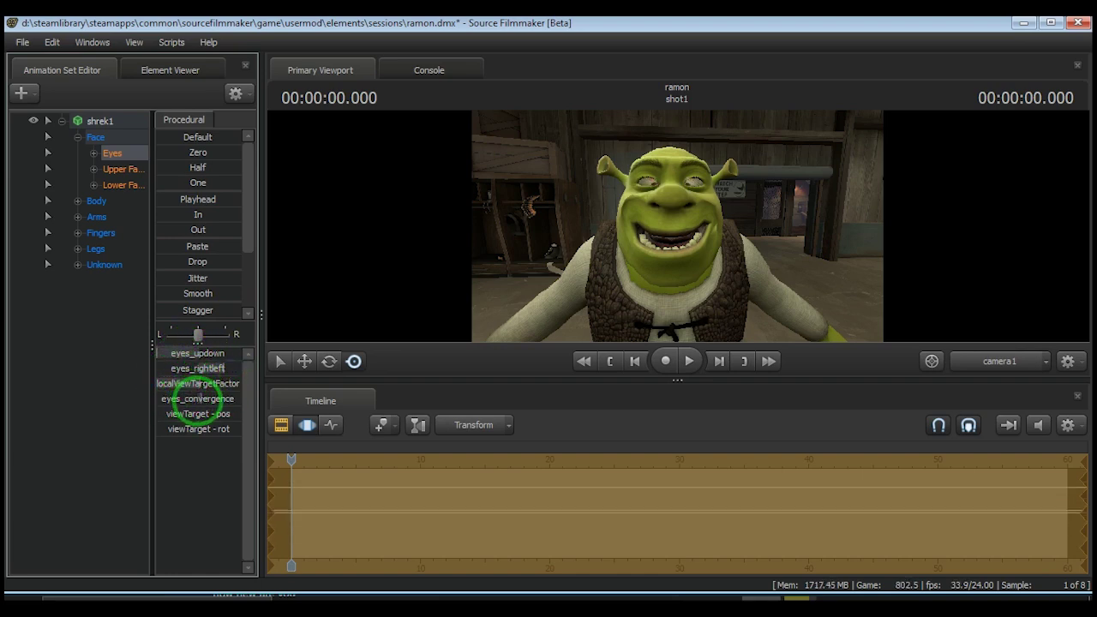
{"action": "left_click", "coordinate": [353, 361]}
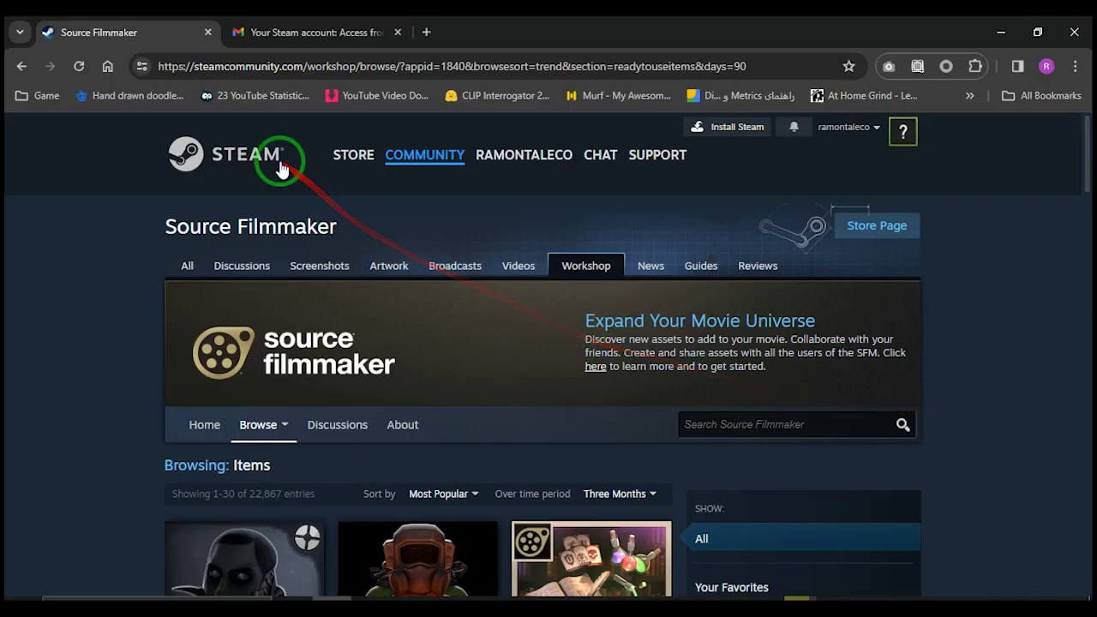
Browse the Source Filmmaker Workshop items in the browser and search them for "skibidi"
{"action": "left_click_drag", "start_coordinate": [352, 231], "coordinate": [117, 216]}
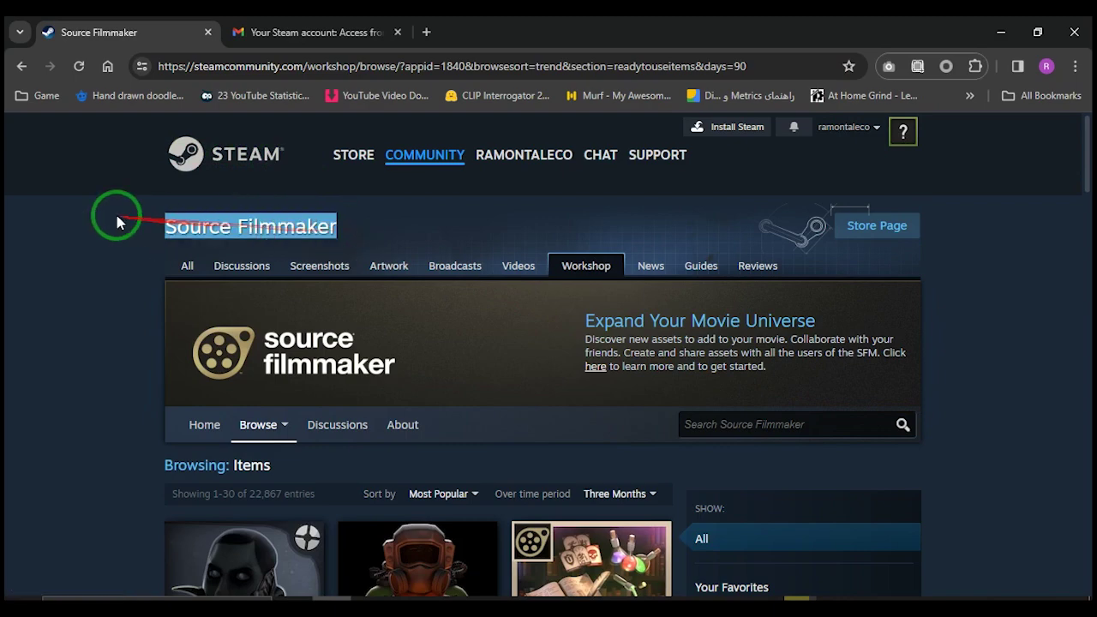
{"action": "scroll", "coordinate": [959, 265], "scroll_direction": "down", "scroll_amount": 2}
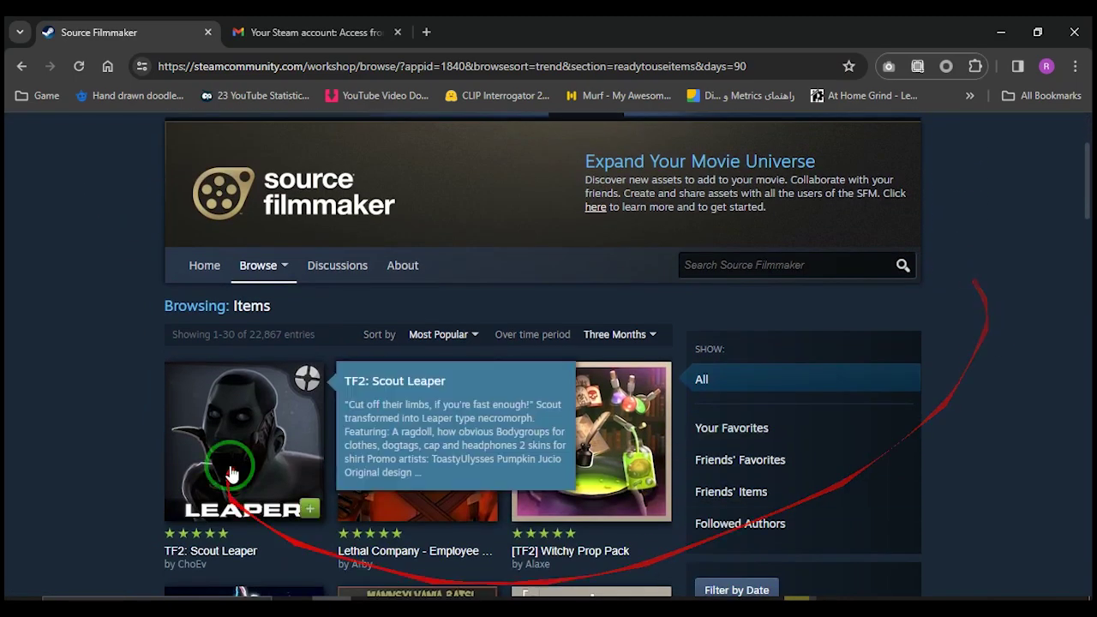
{"action": "scroll", "coordinate": [233, 455], "scroll_direction": "down", "scroll_amount": 4}
{"action": "scroll", "coordinate": [472, 482], "scroll_direction": "up", "scroll_amount": 5}
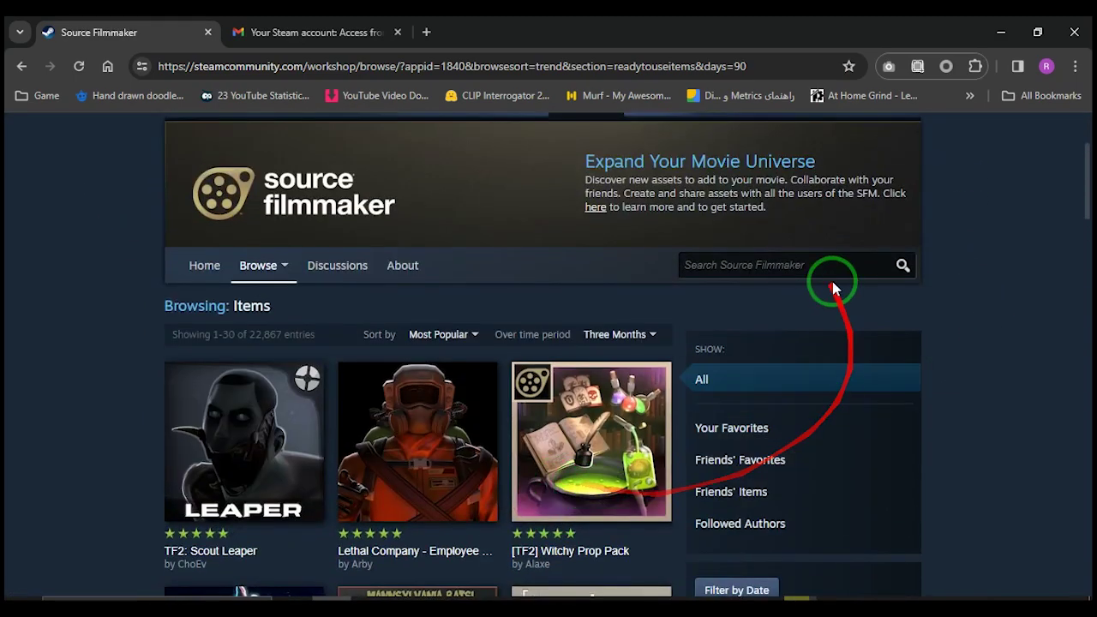
{"action": "left_click", "coordinate": [776, 264]}
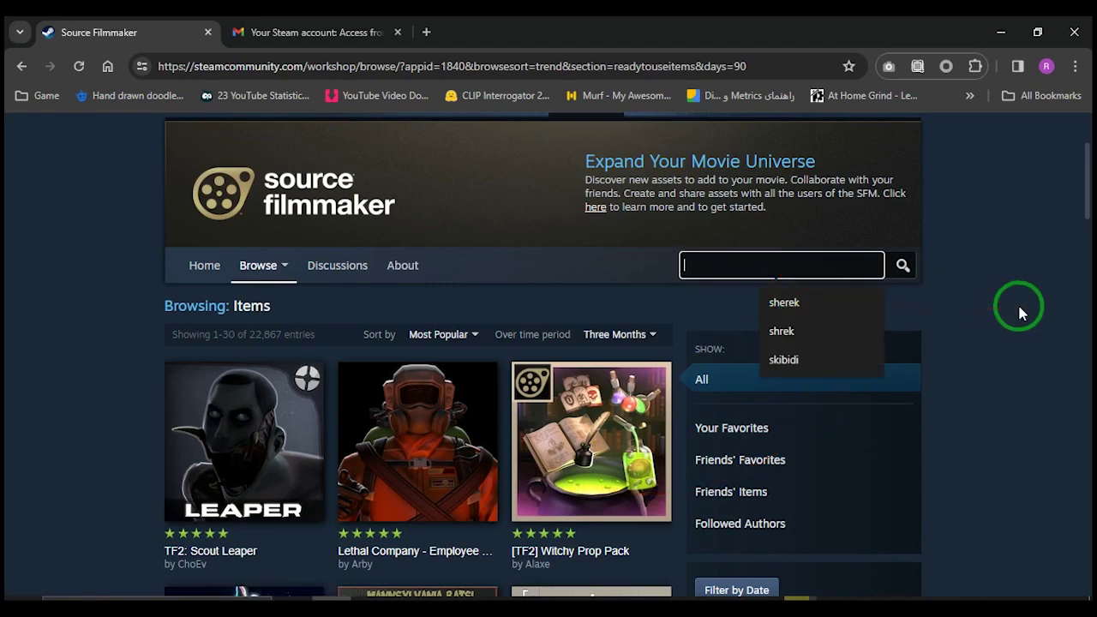
{"action": "type", "text": "skibidi"}
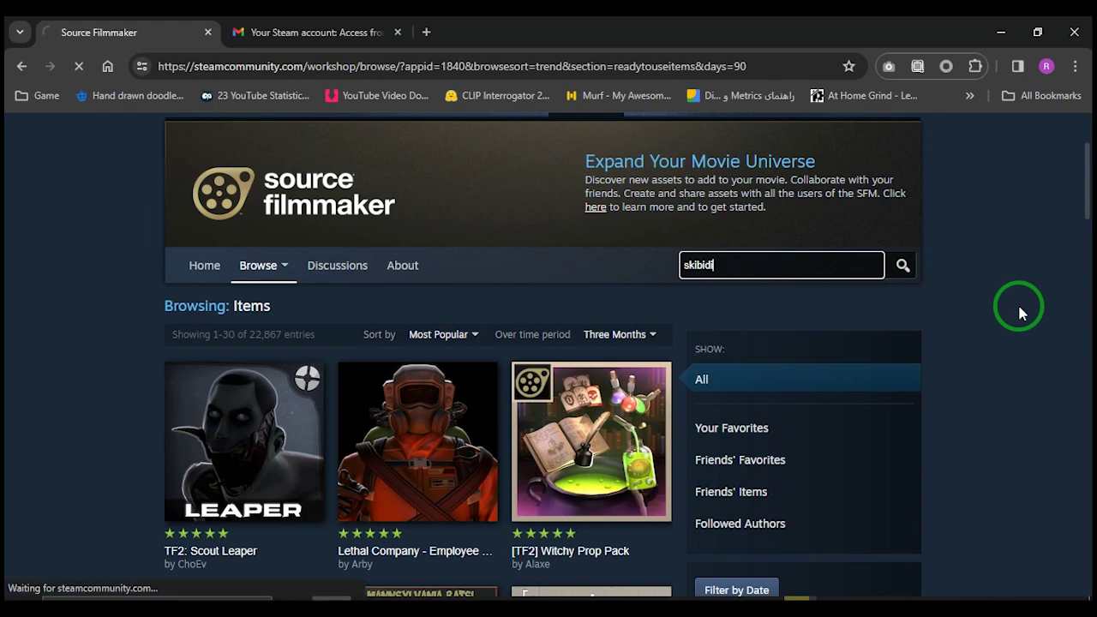
Look through the three pages of skibidi Workshop results for usable models
{"action": "scroll", "coordinate": [933, 314], "scroll_direction": "down", "scroll_amount": 3}
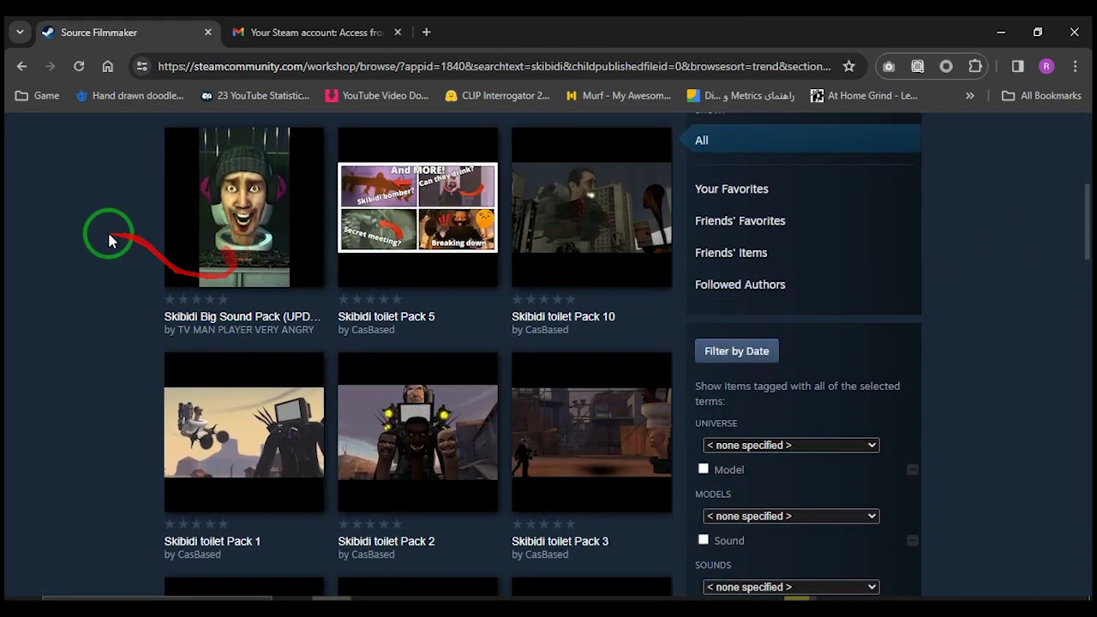
{"action": "scroll", "coordinate": [78, 308], "scroll_direction": "down", "scroll_amount": 2}
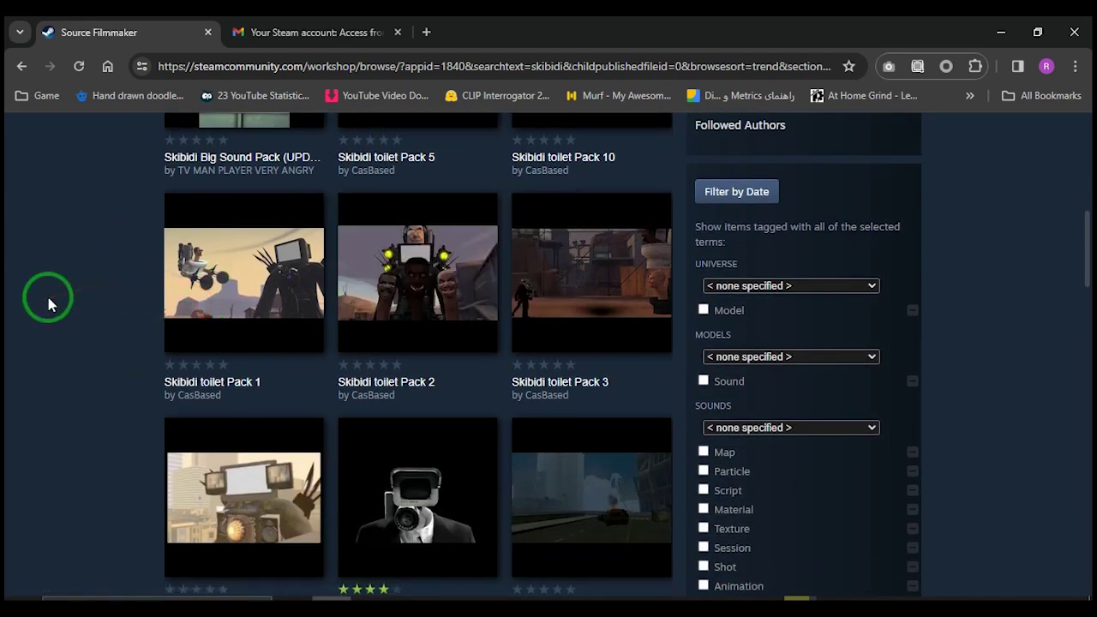
{"action": "scroll", "coordinate": [48, 304], "scroll_direction": "down", "scroll_amount": 6}
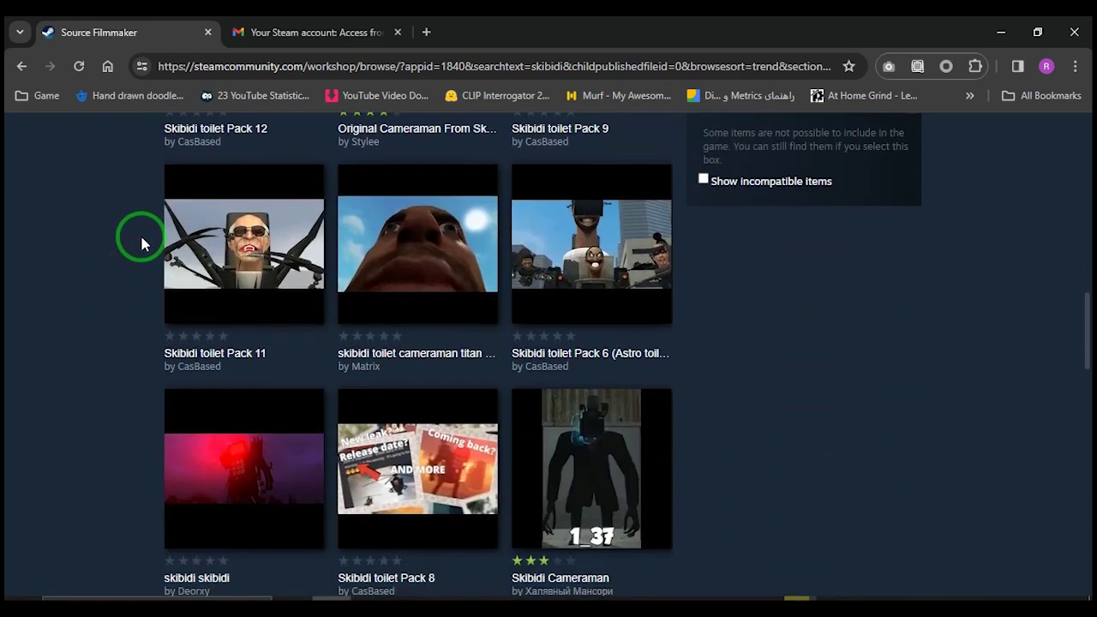
{"action": "scroll", "coordinate": [120, 274], "scroll_direction": "down", "scroll_amount": 8}
{"action": "scroll", "coordinate": [122, 281], "scroll_direction": "down", "scroll_amount": 7}
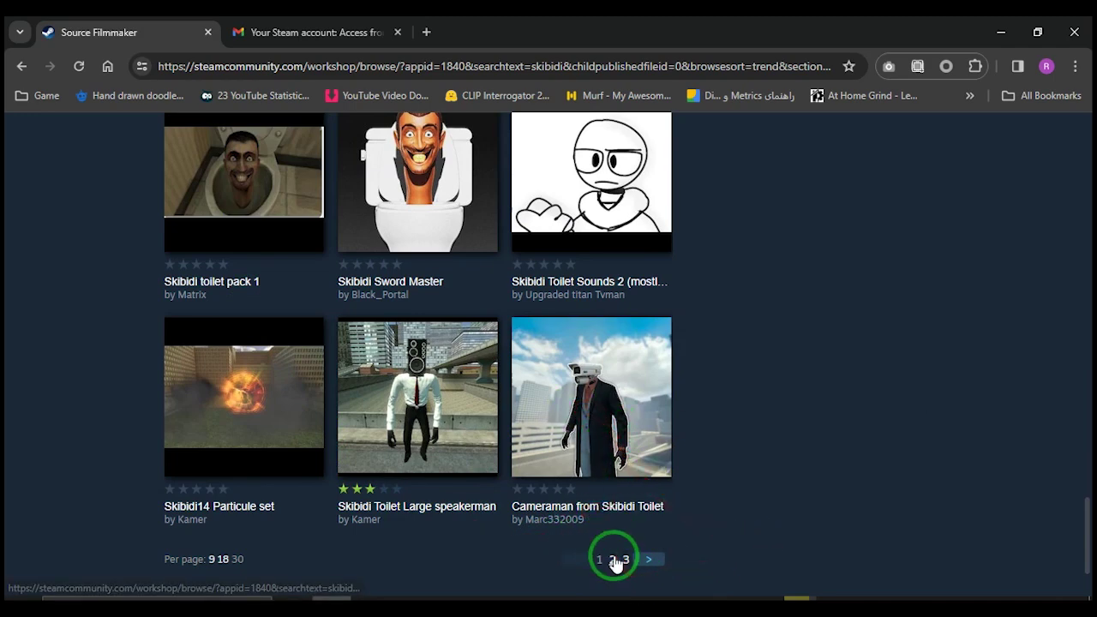
{"action": "scroll", "coordinate": [509, 397], "scroll_direction": "down", "scroll_amount": 4}
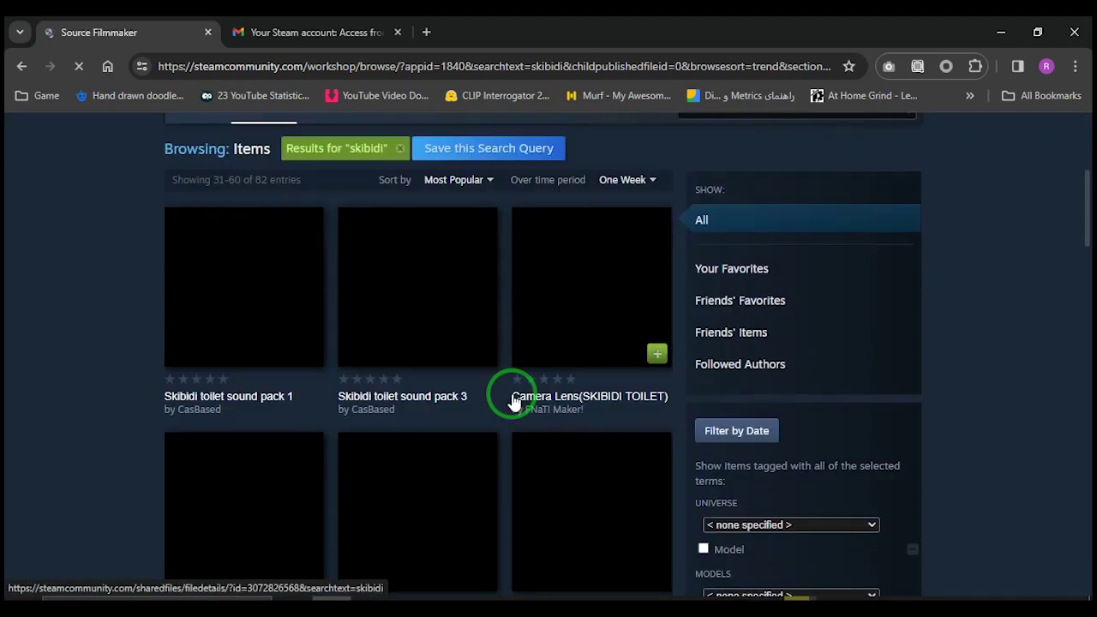
{"action": "scroll", "coordinate": [146, 394], "scroll_direction": "down", "scroll_amount": 5}
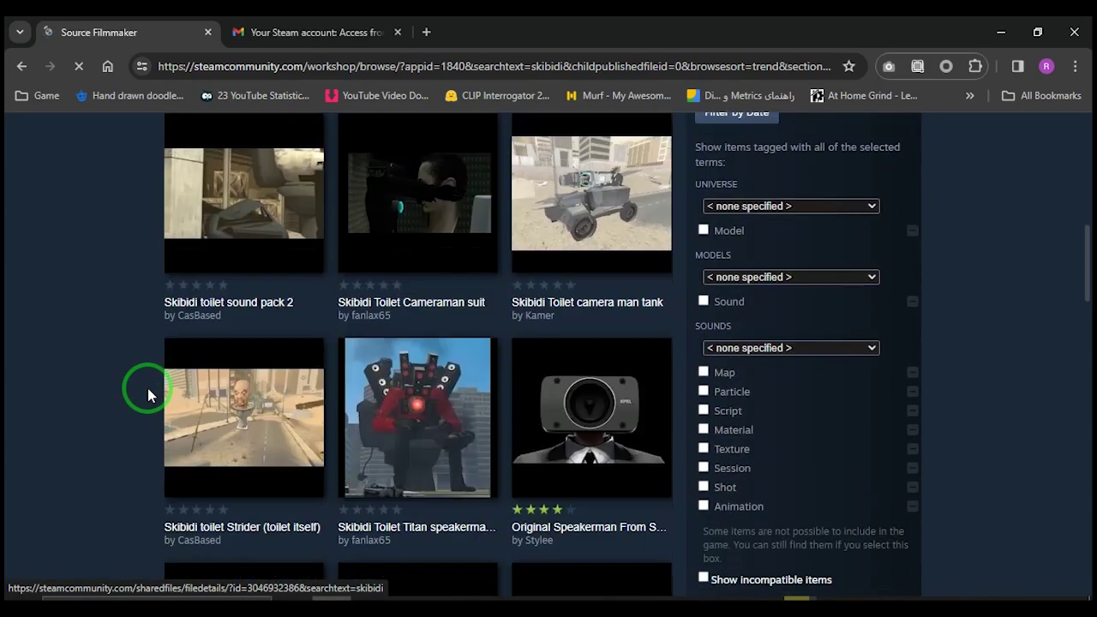
{"action": "scroll", "coordinate": [439, 444], "scroll_direction": "down", "scroll_amount": 7}
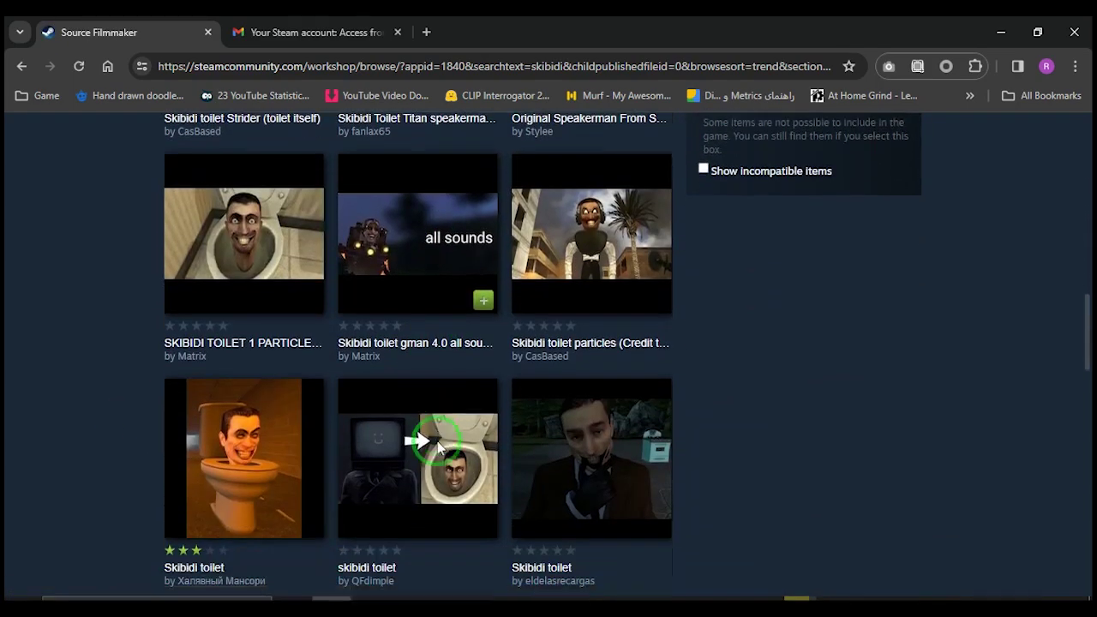
{"action": "scroll", "coordinate": [851, 353], "scroll_direction": "down", "scroll_amount": 1}
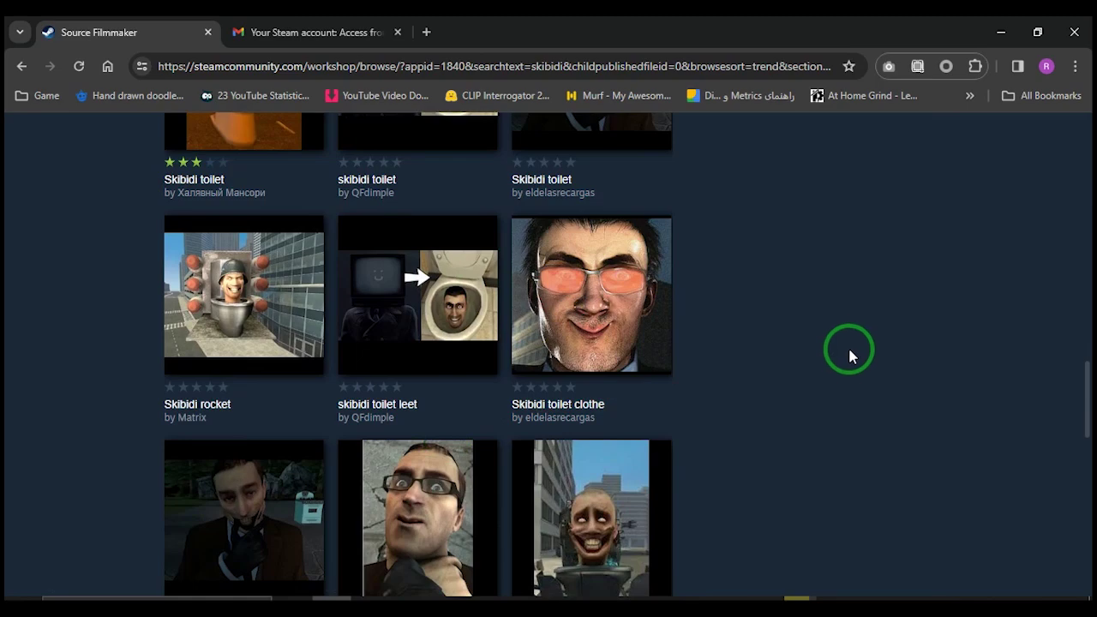
{"action": "scroll", "coordinate": [847, 375], "scroll_direction": "down", "scroll_amount": 8}
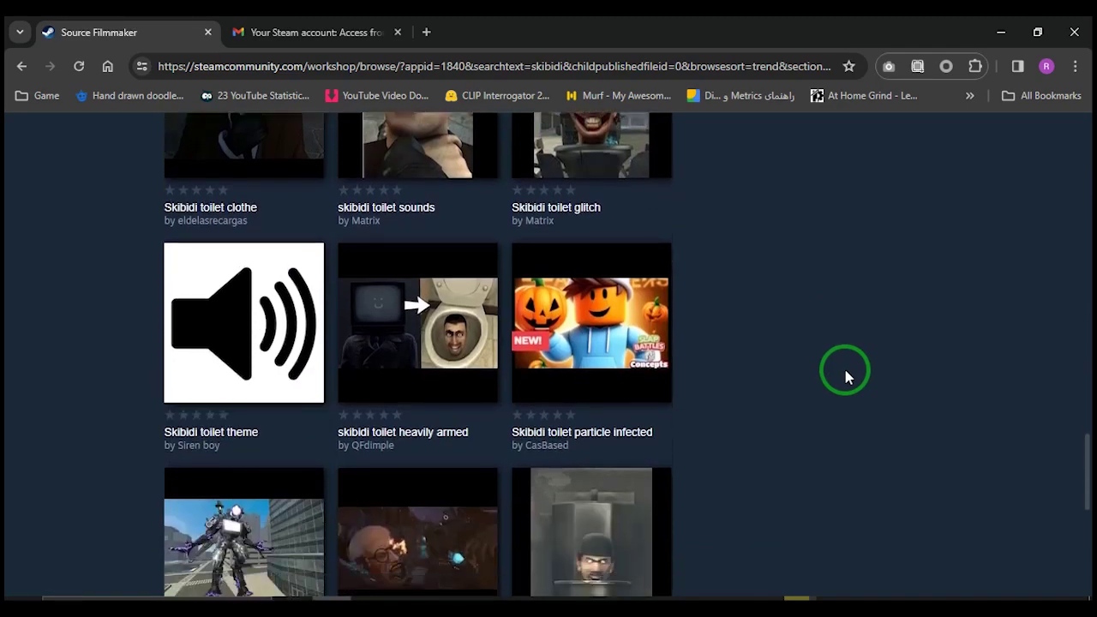
{"action": "scroll", "coordinate": [846, 377], "scroll_direction": "down", "scroll_amount": 2}
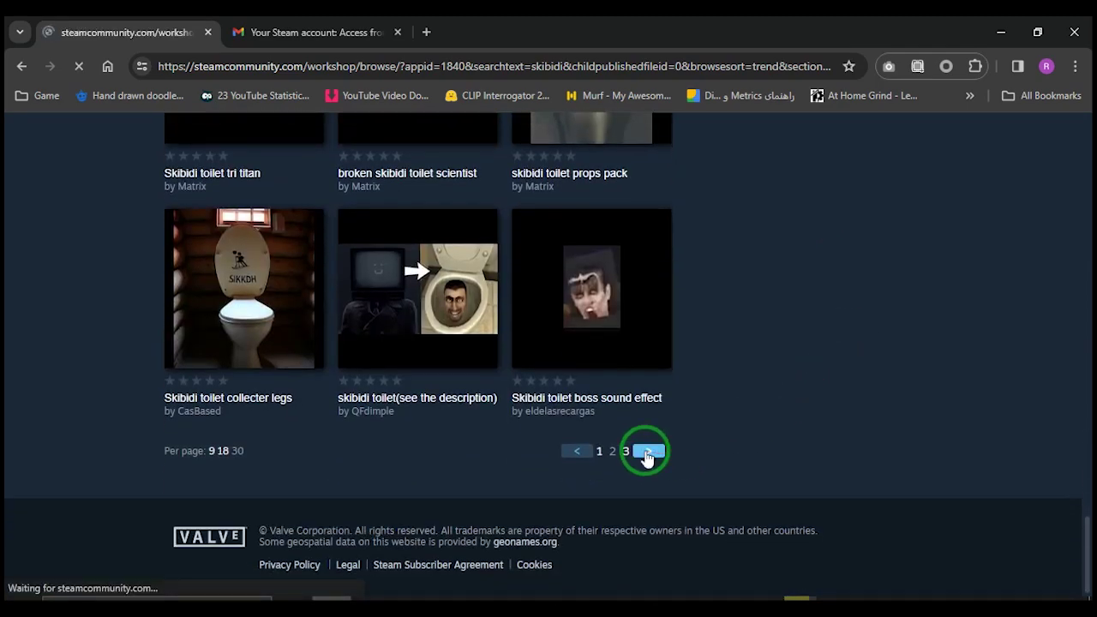
{"action": "scroll", "coordinate": [669, 420], "scroll_direction": "down", "scroll_amount": 5}
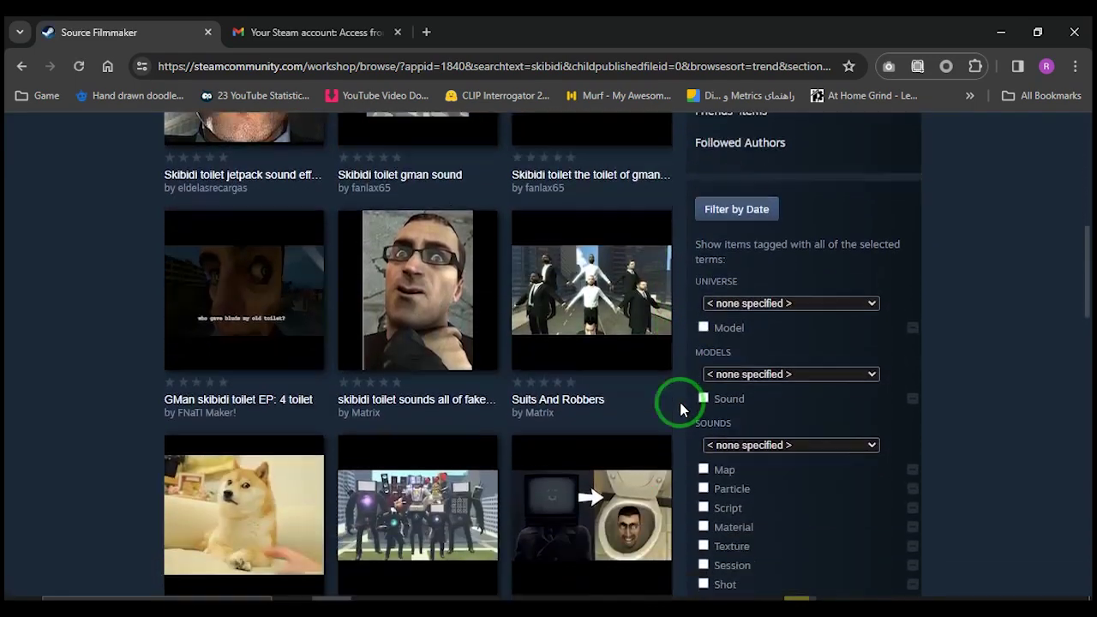
{"action": "scroll", "coordinate": [680, 410], "scroll_direction": "down", "scroll_amount": 10}
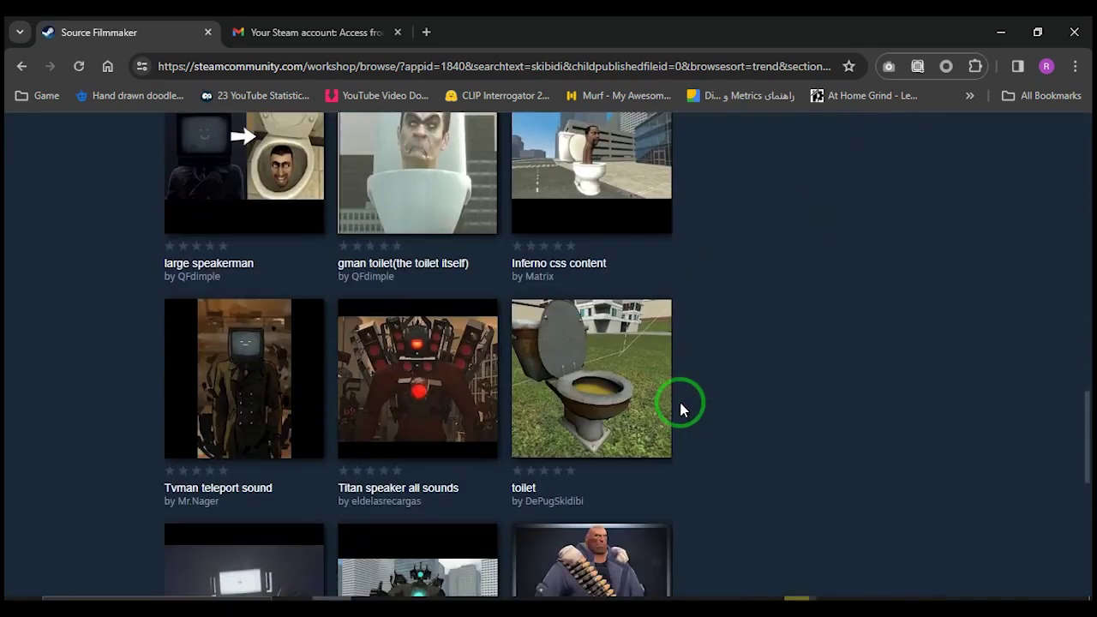
{"action": "scroll", "coordinate": [679, 410], "scroll_direction": "down", "scroll_amount": 2}
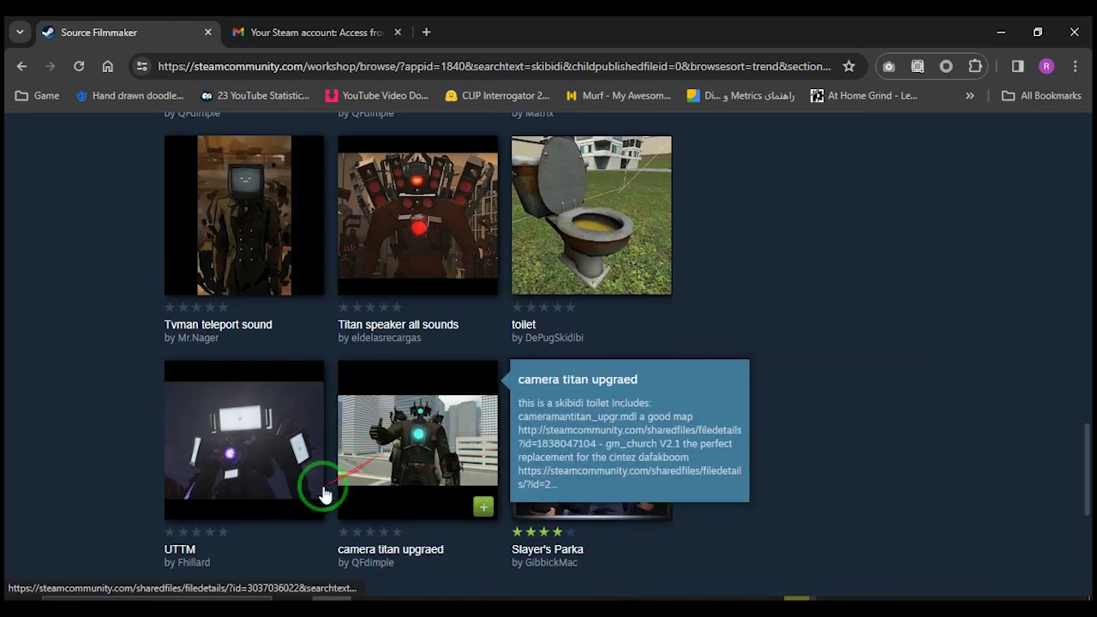
{"action": "scroll", "coordinate": [61, 411], "scroll_direction": "down", "scroll_amount": 2}
{"action": "scroll", "coordinate": [701, 446], "scroll_direction": "up", "scroll_amount": 12}
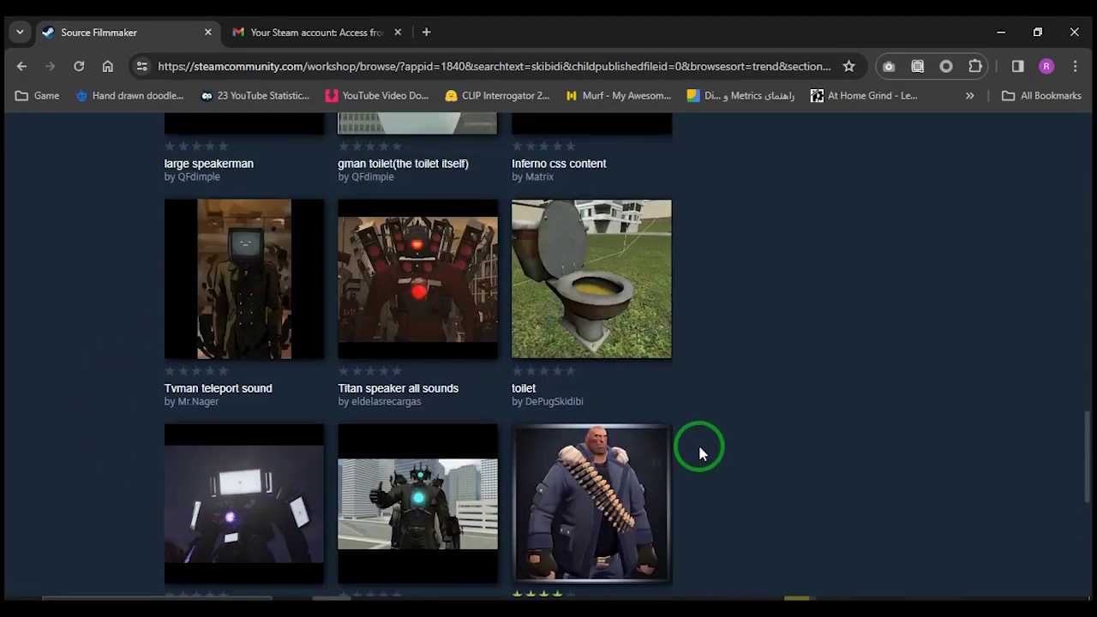